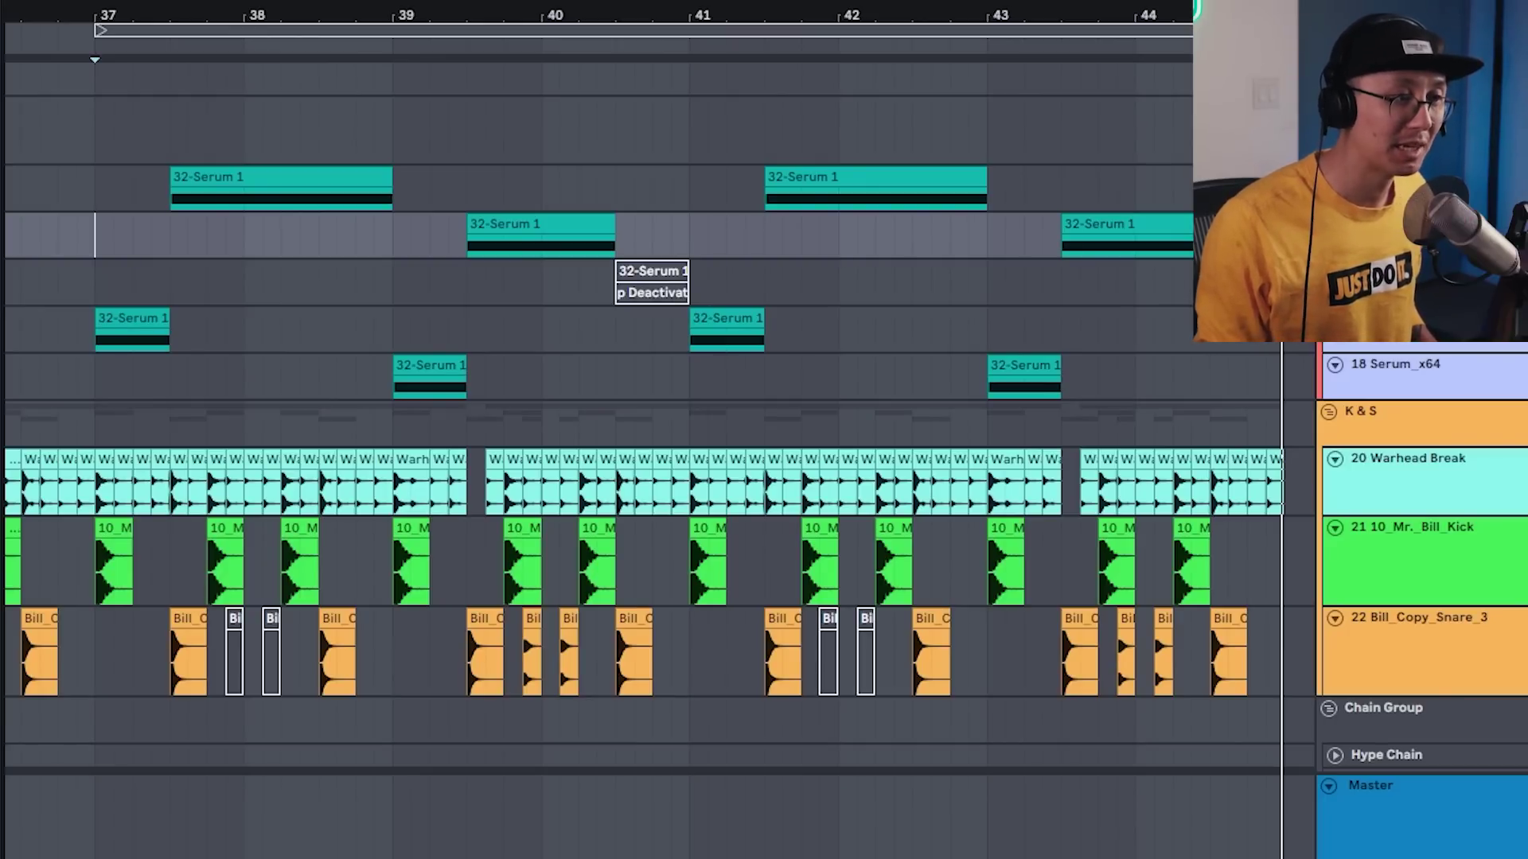
- Play back the Serum and drum arrangement, and the sample2 and Dancefloor Bass section from bar 161
key("space")
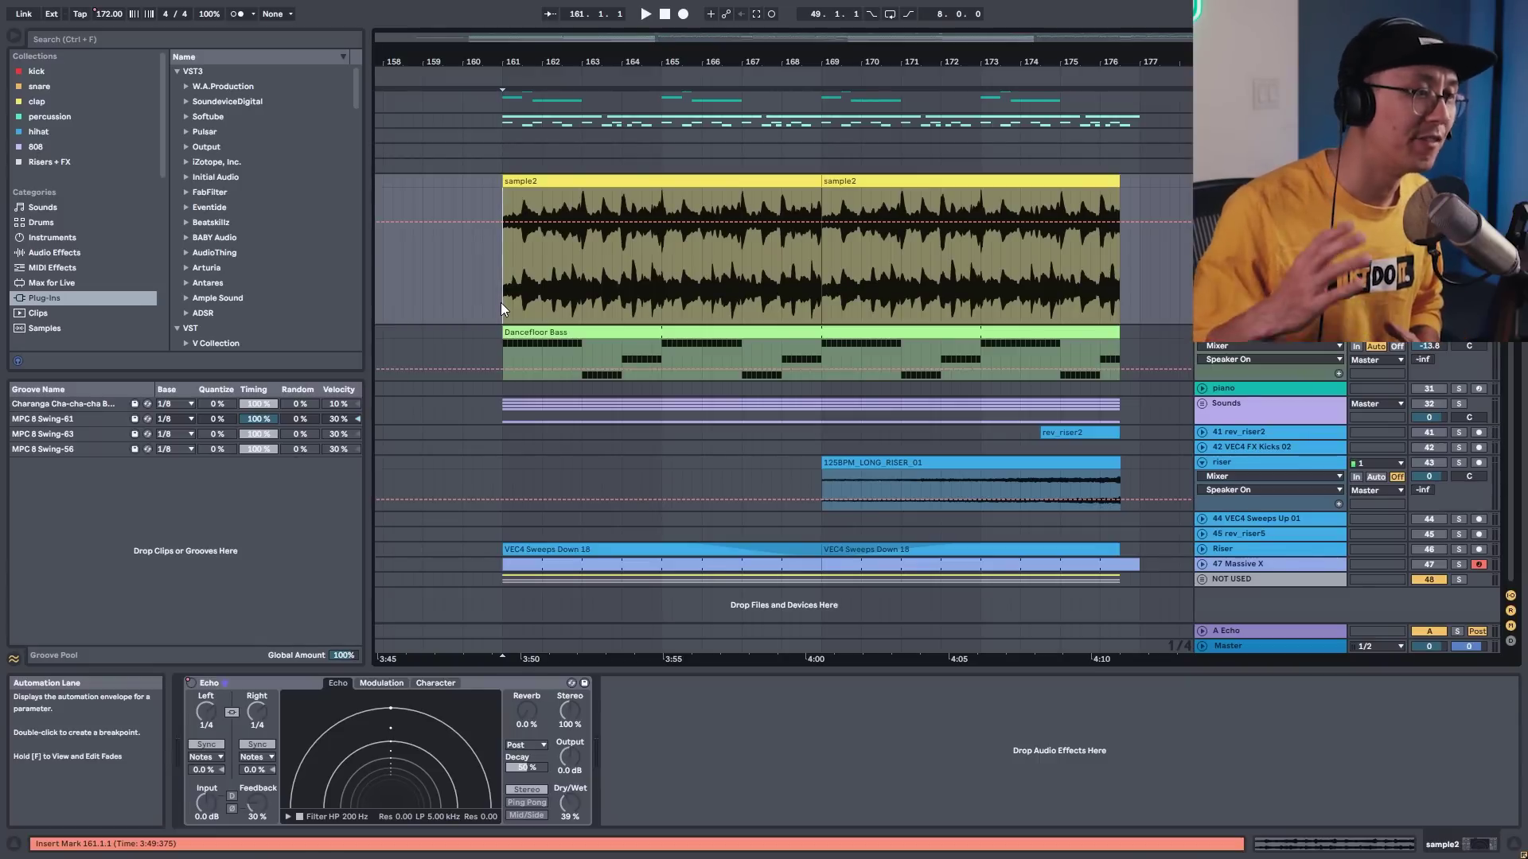
key("space")
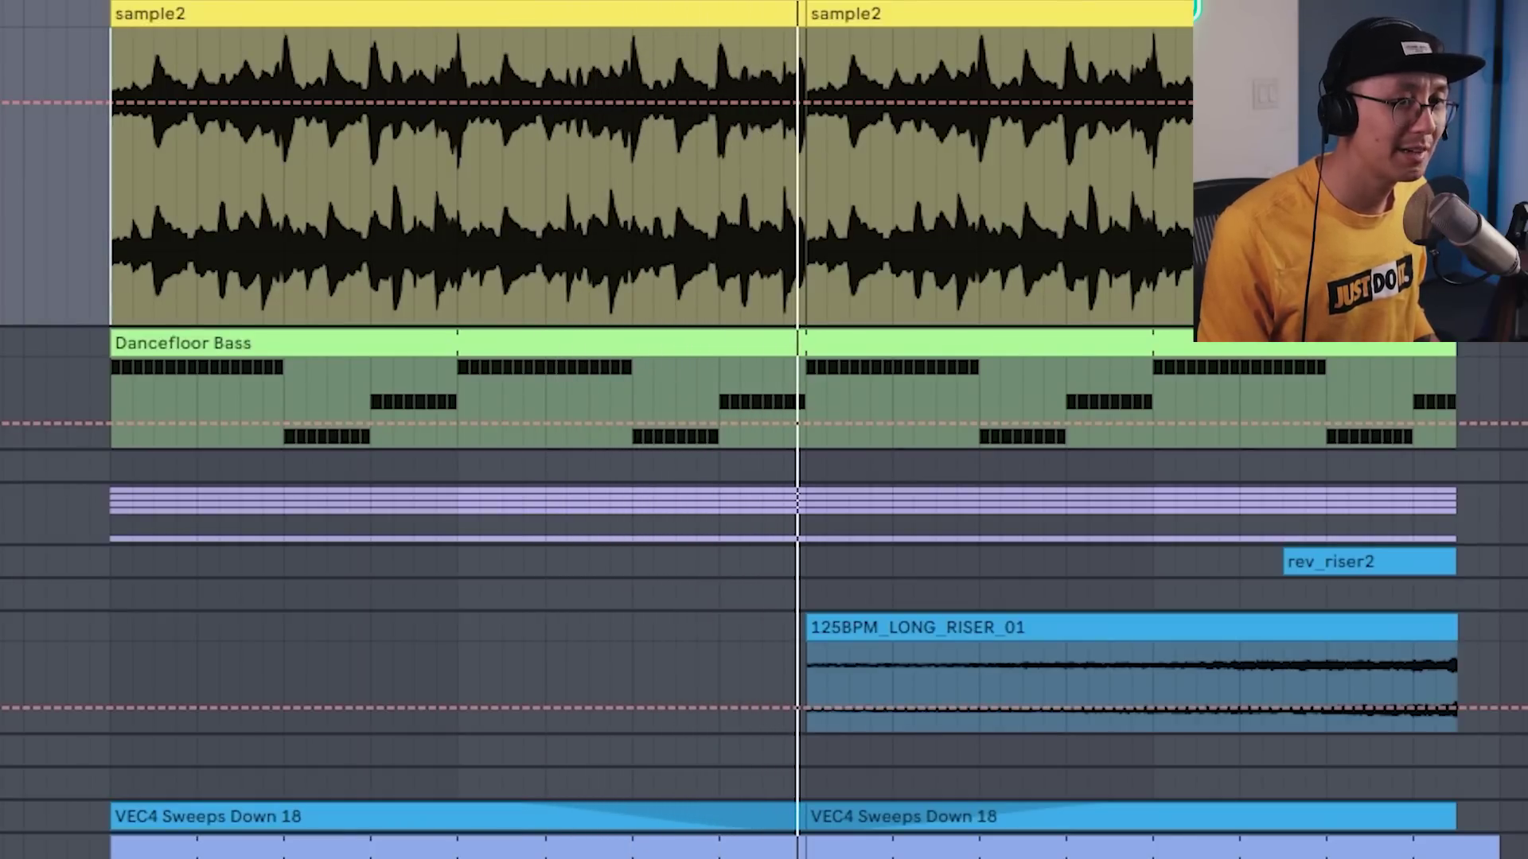
key("space")
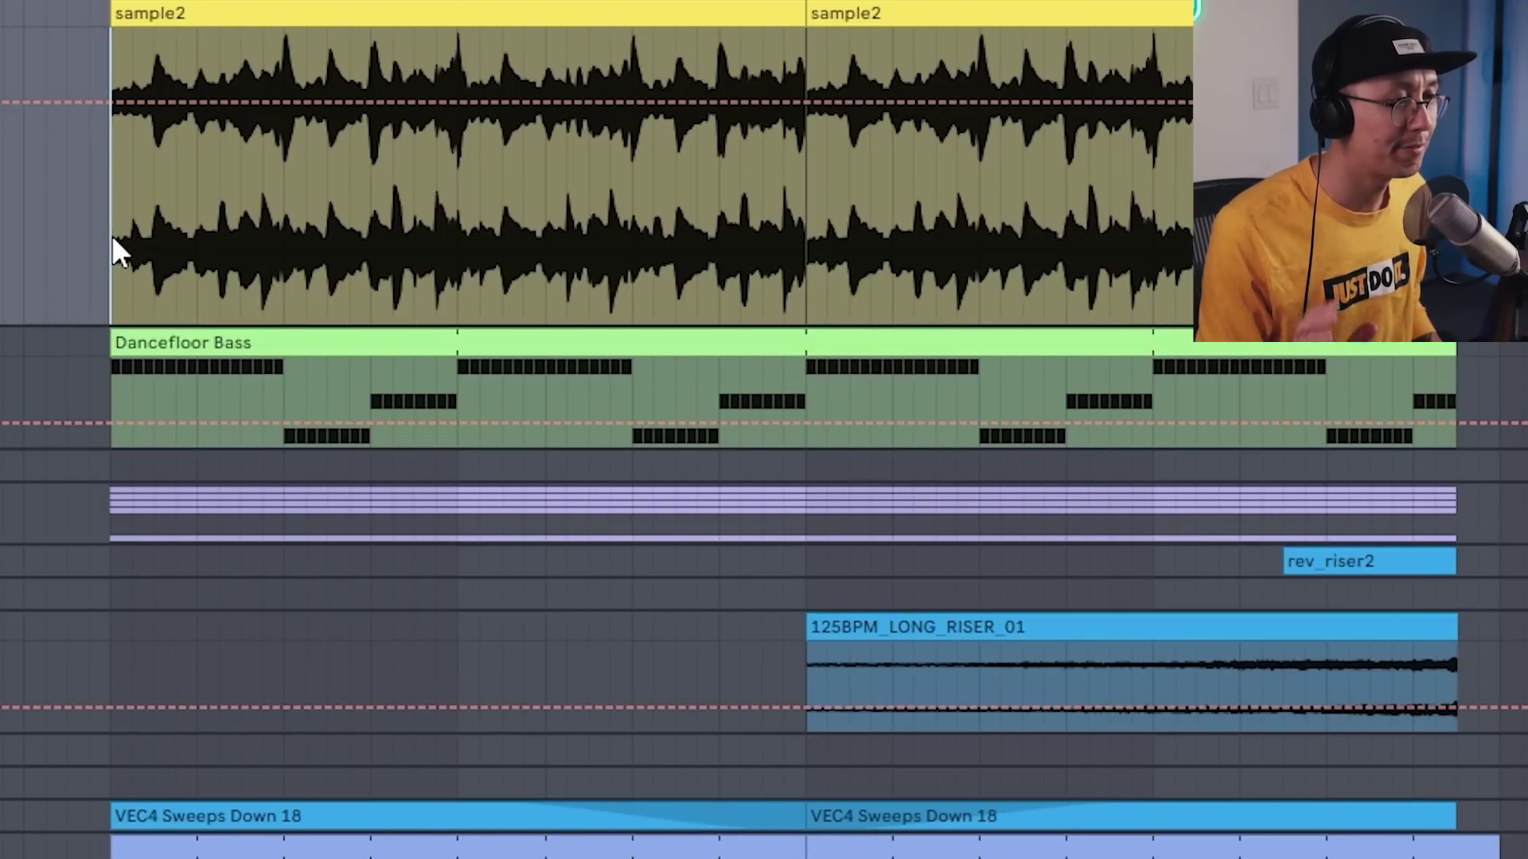
key("space")
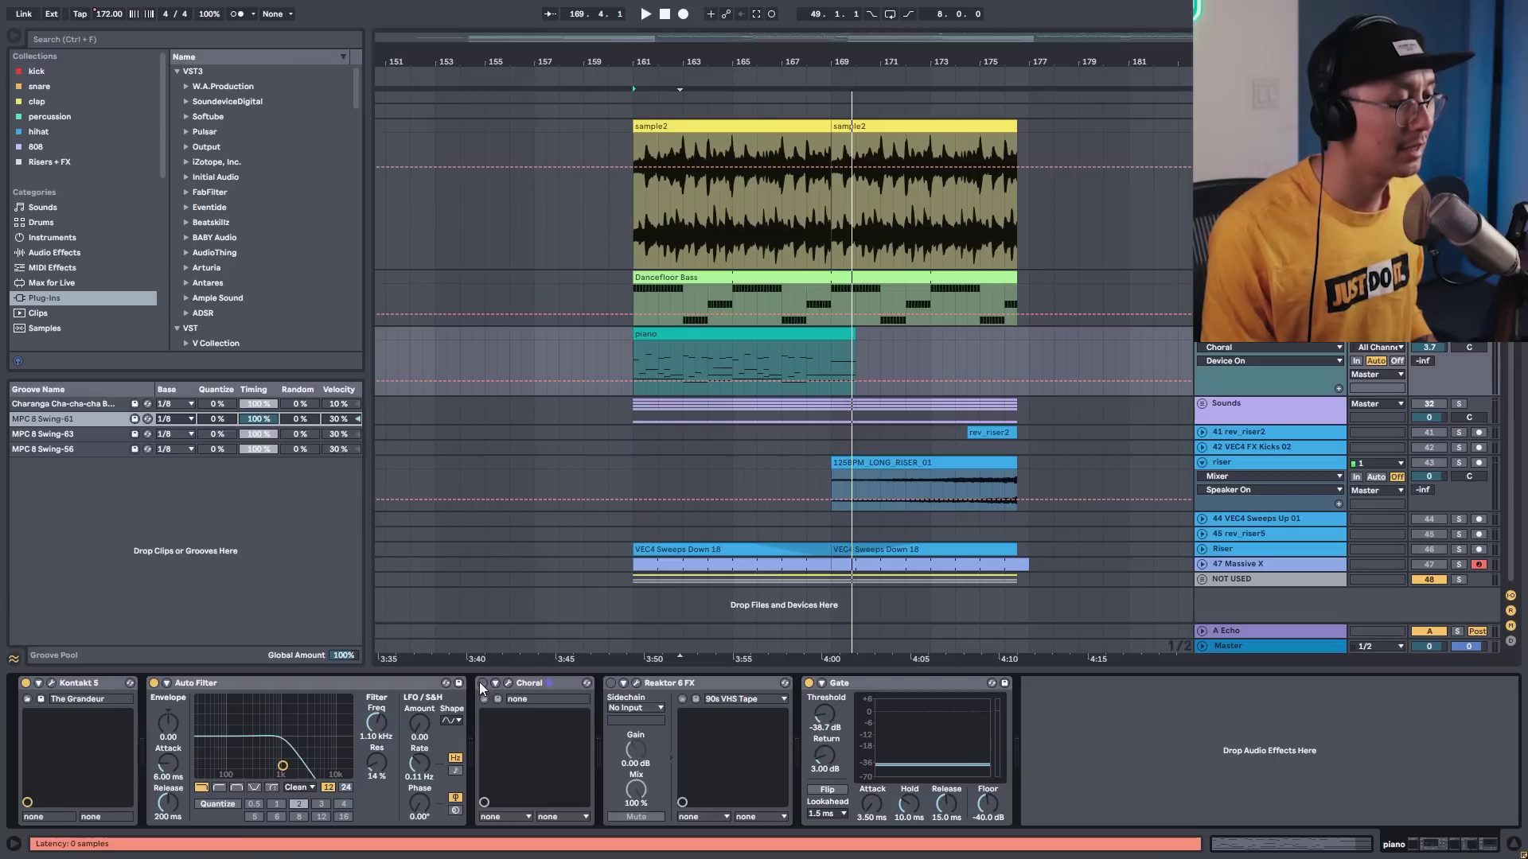
- Switch on the Choral effect on the piano track and play the piano part
left_click(481, 683)
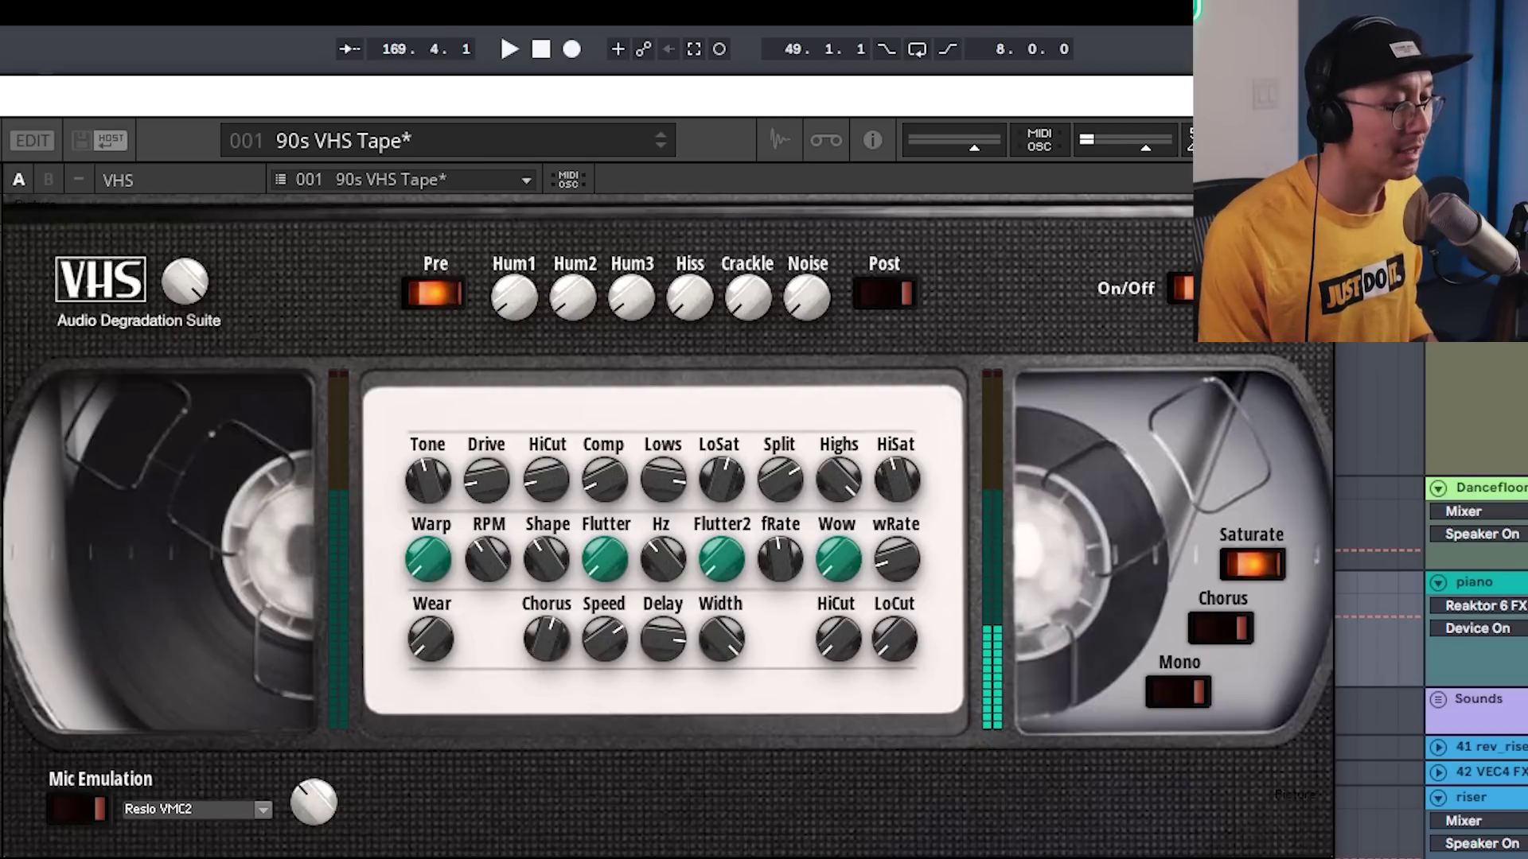
key("space")
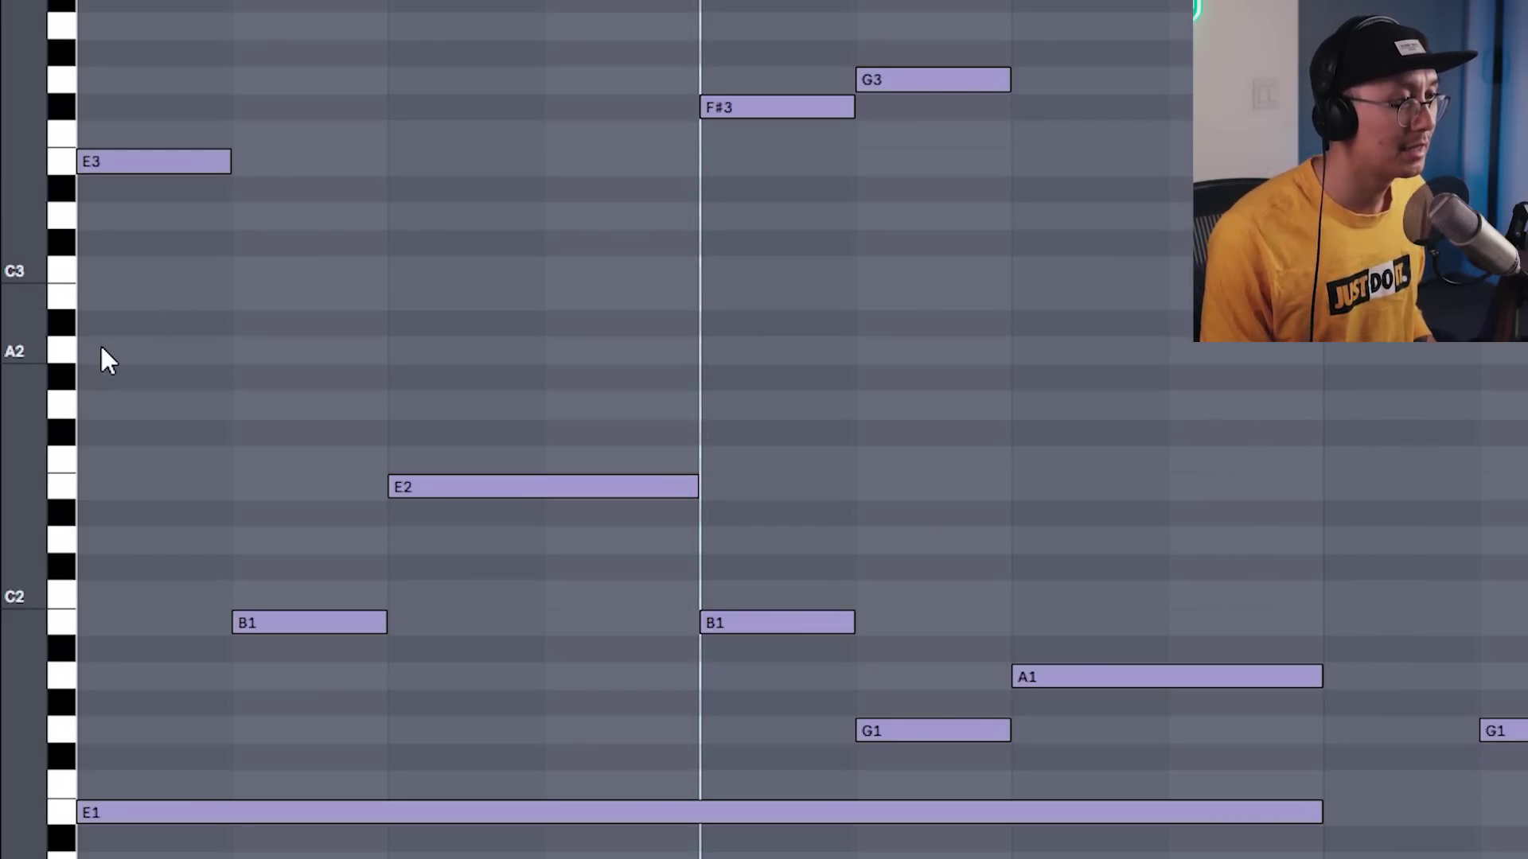
- Play back the melody clips while viewing their notes in the piano roll
key("space")
key("space")
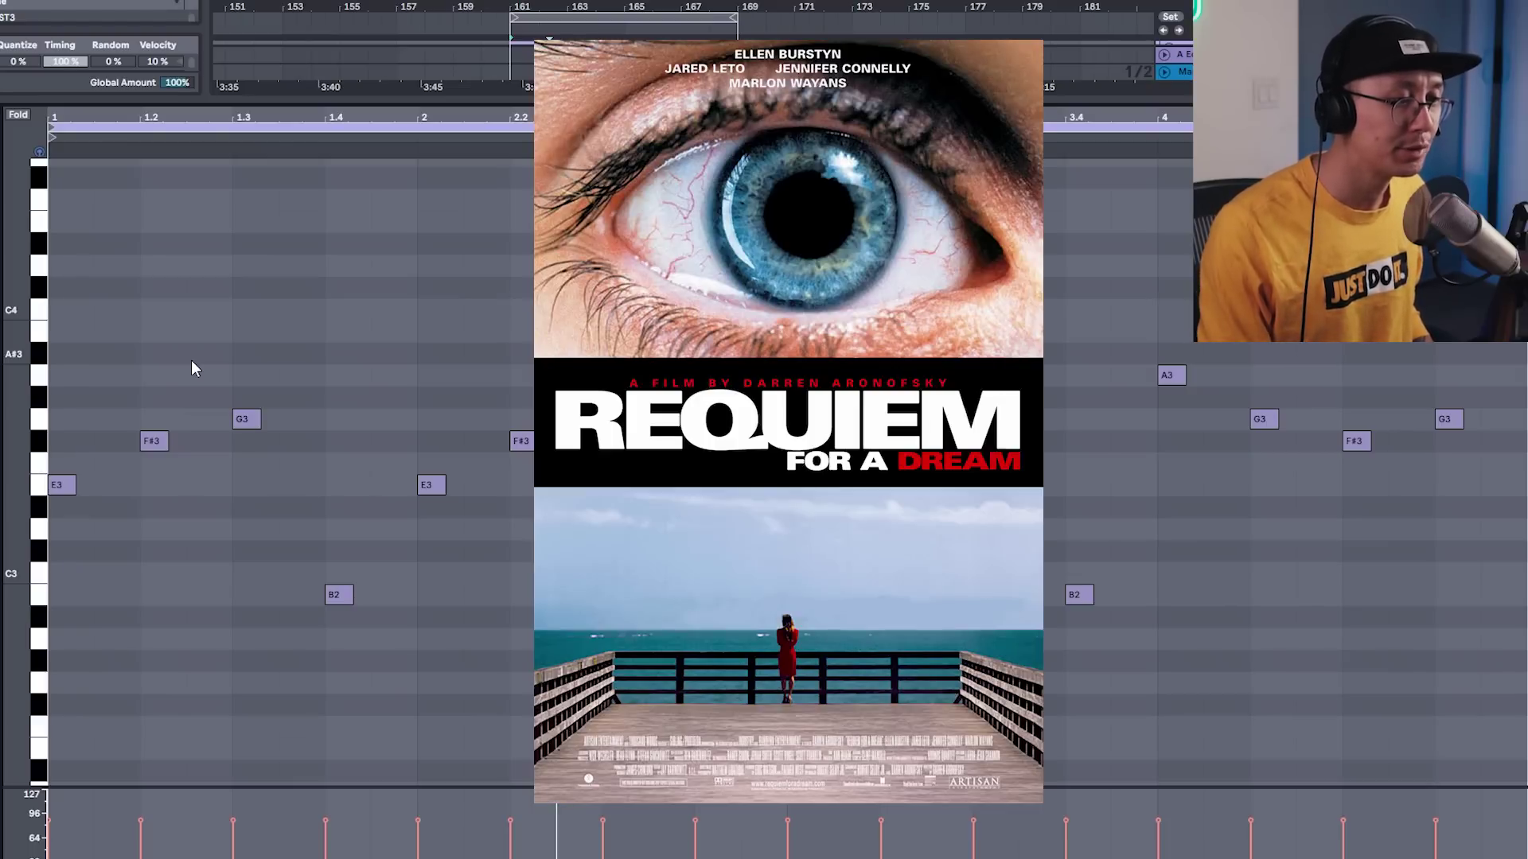
key("space")
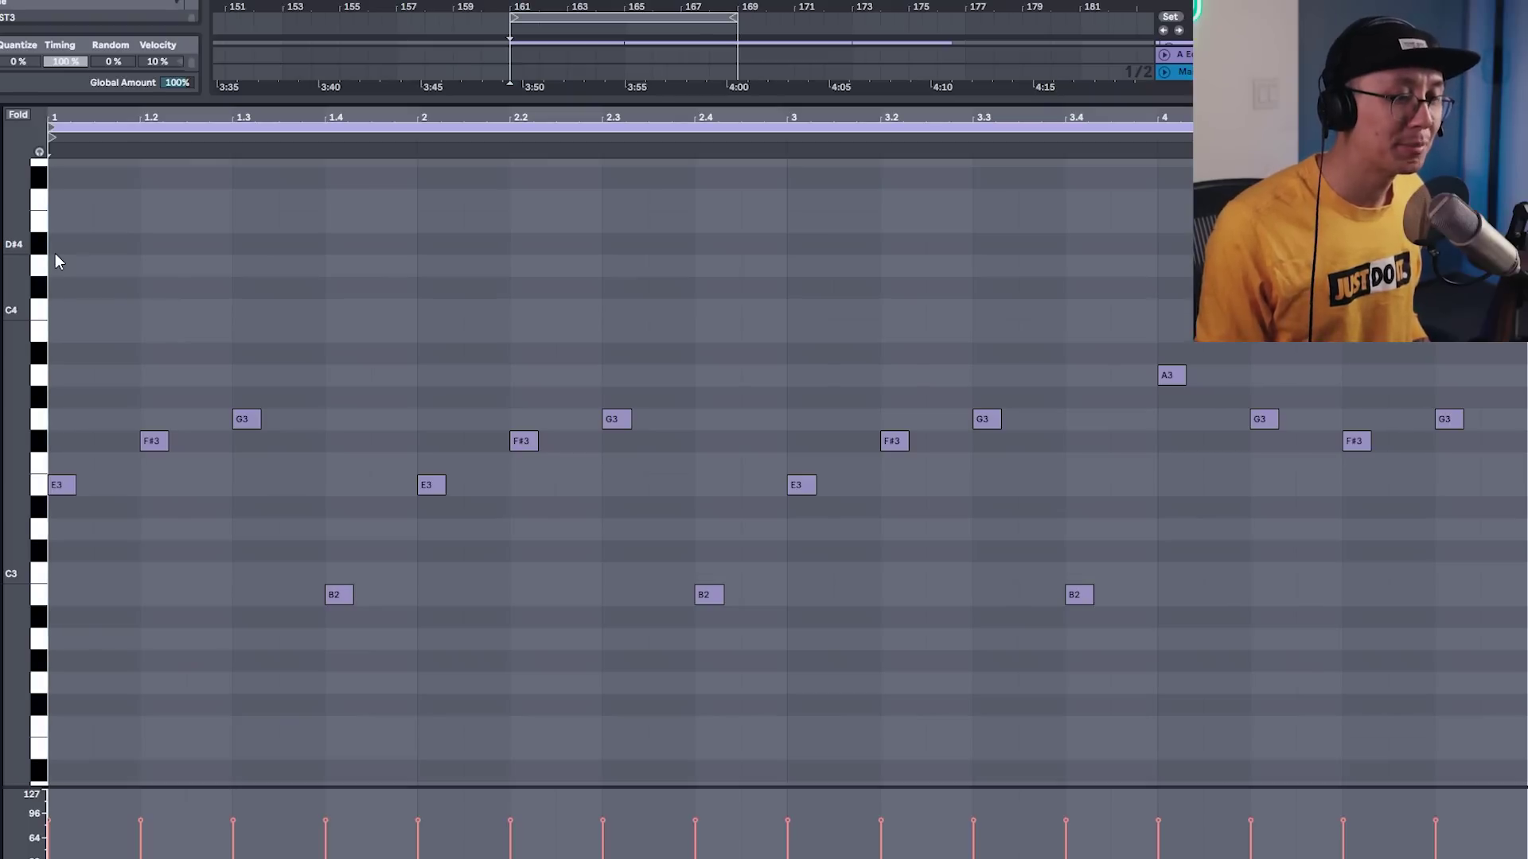
- Raise the first melody note of bar 1 to G3 and lower the third note to D3
left_click(64, 487)
left_click_drag(63, 488, 65, 438)
left_click(152, 441)
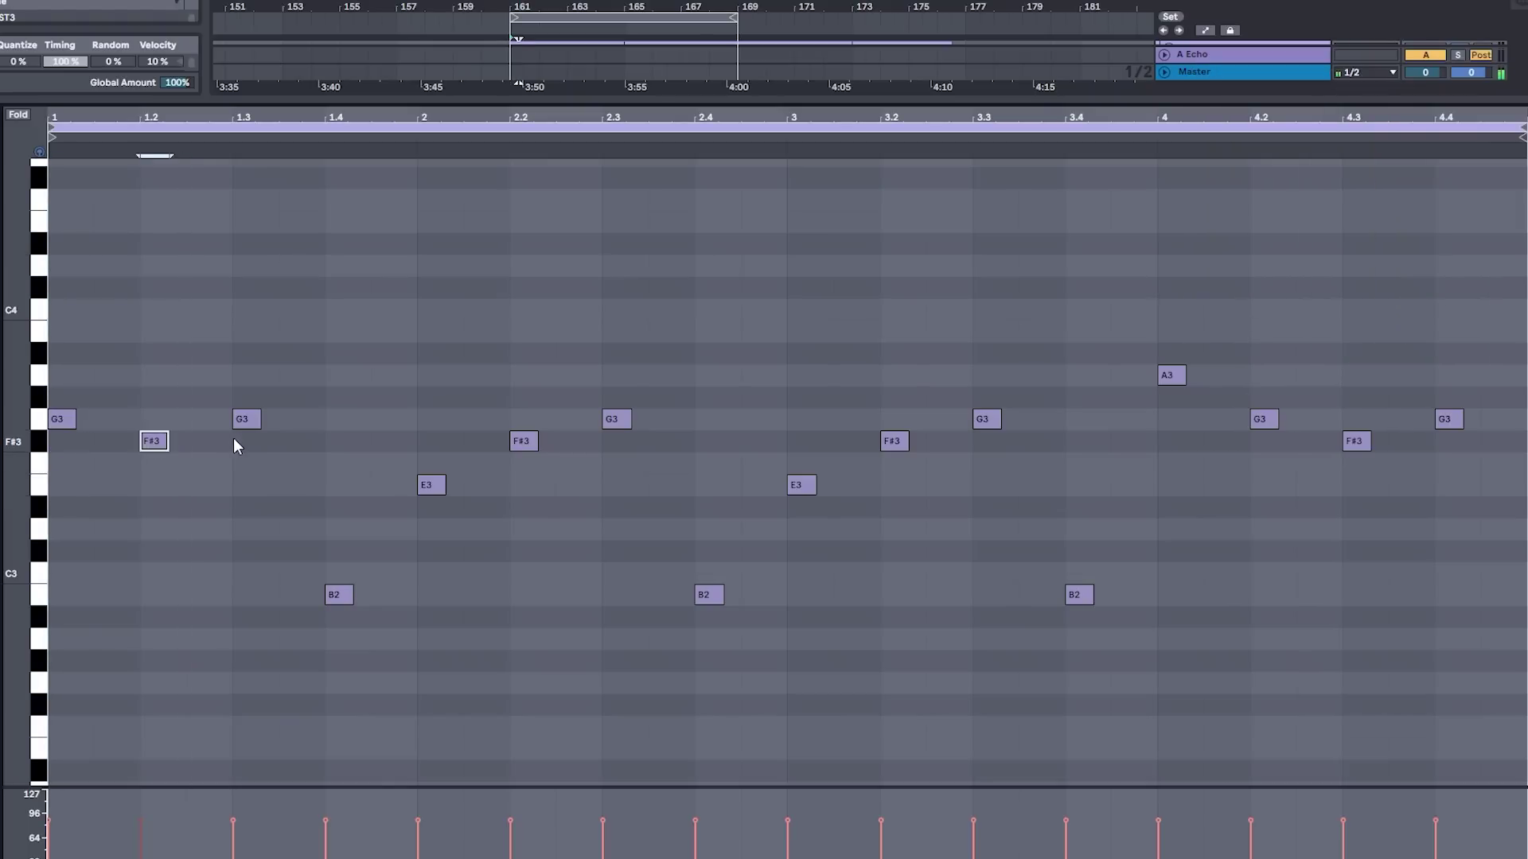
left_click_drag(245, 421, 265, 541)
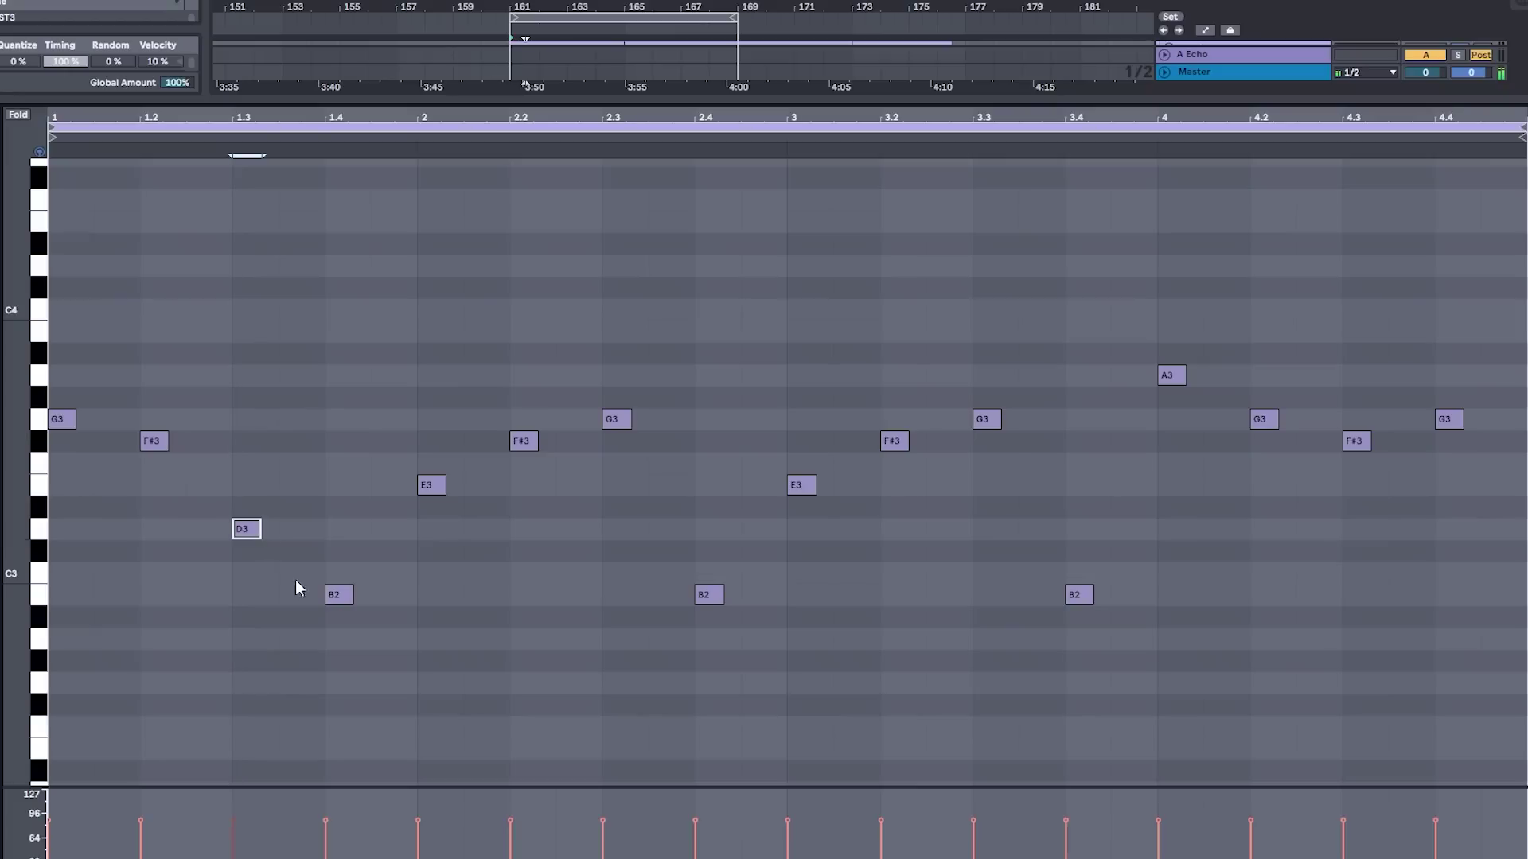
- Repeat bar 1's four notes through bars 2 and 3, and lower the first note of bar 4 to F#3
left_click_drag(418, 640, 62, 400)
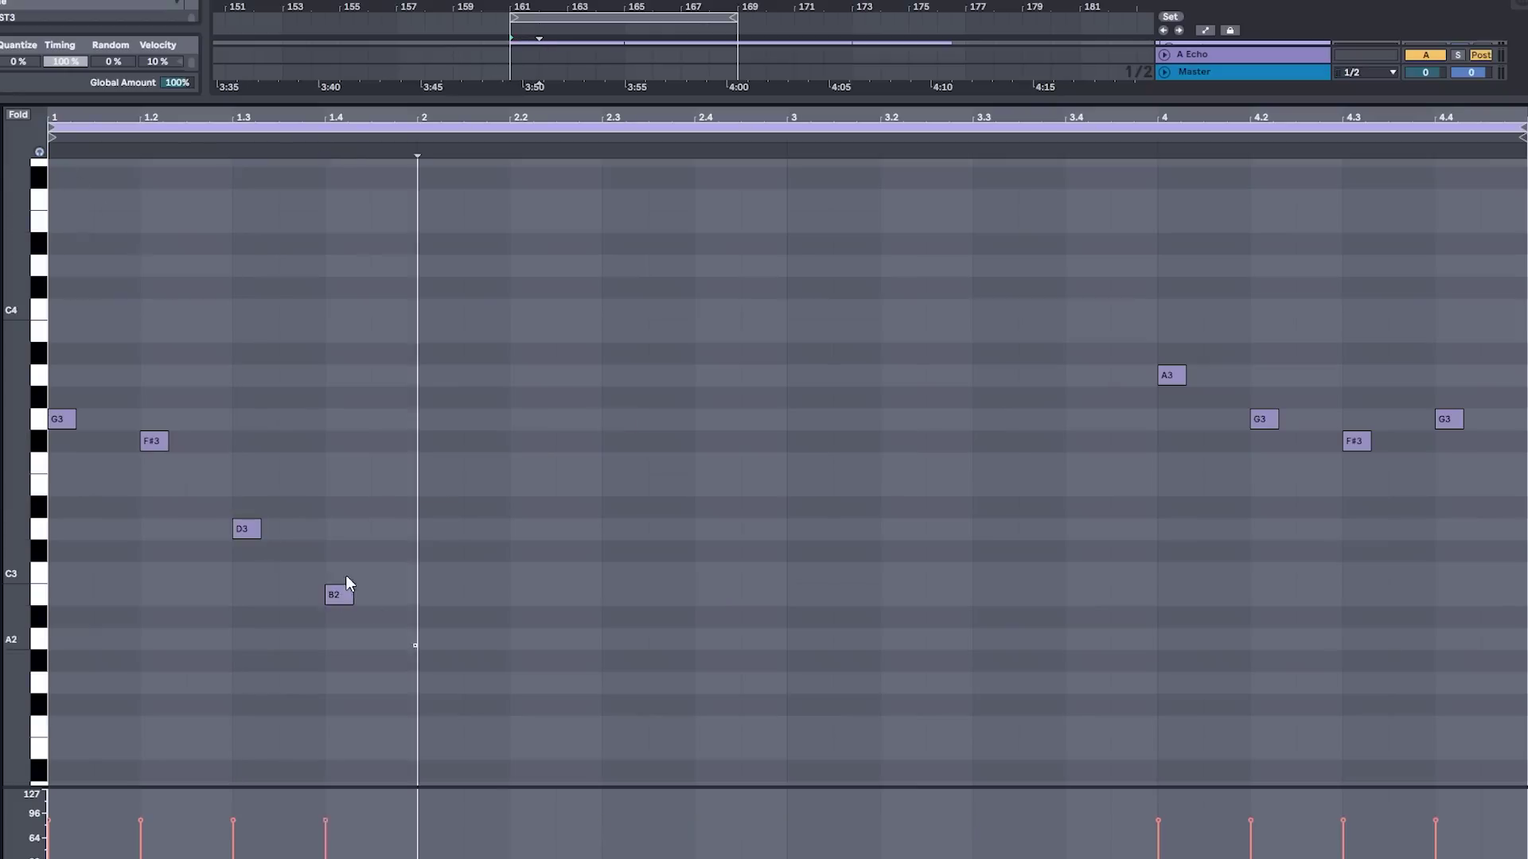
key("ctrl+d")
key("ctrl+d")
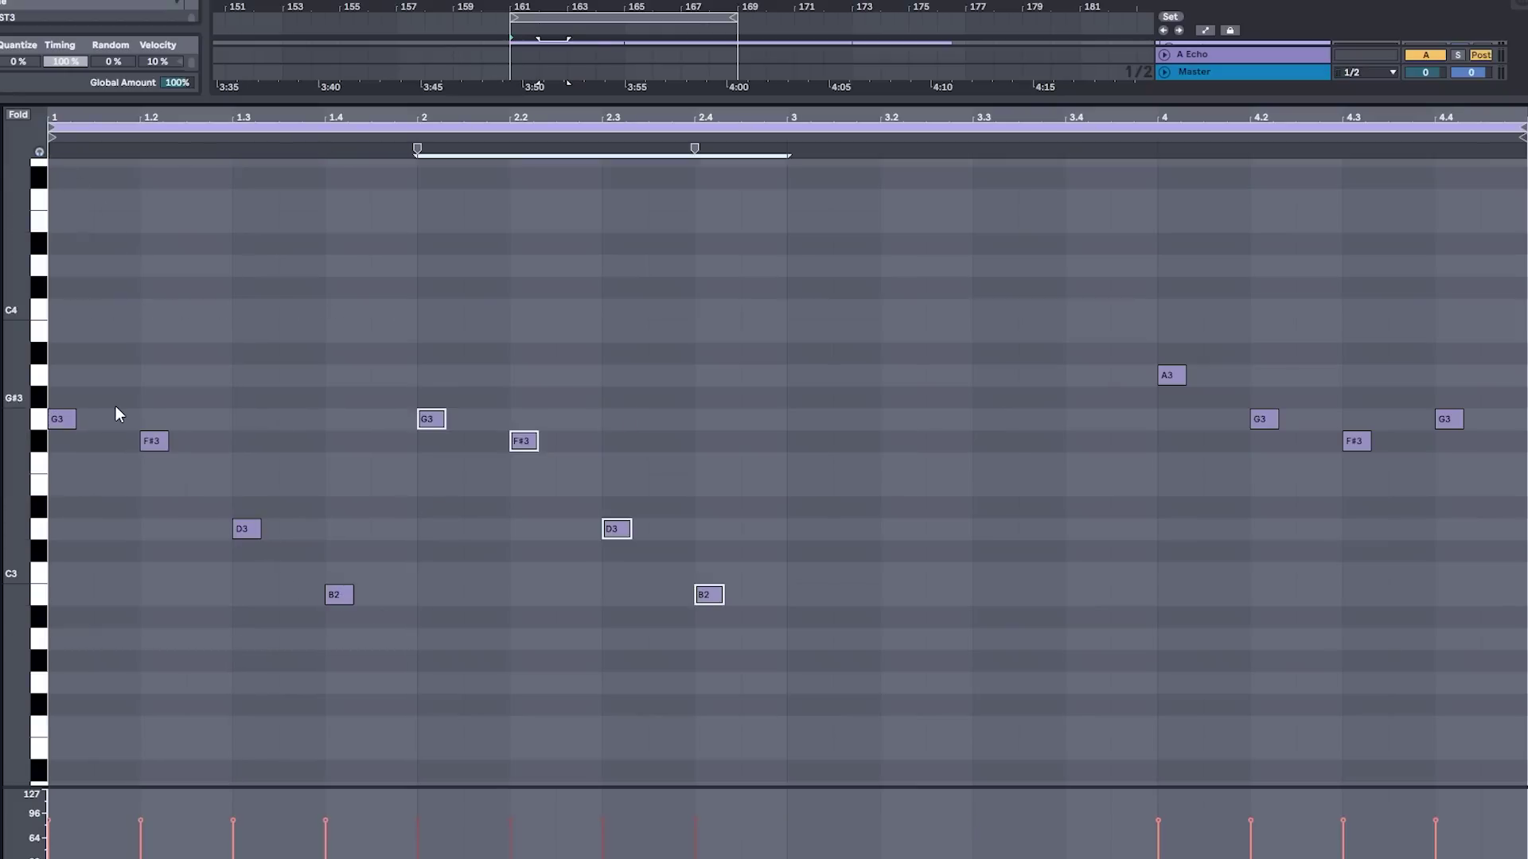
left_click_drag(1171, 382, 1171, 406)
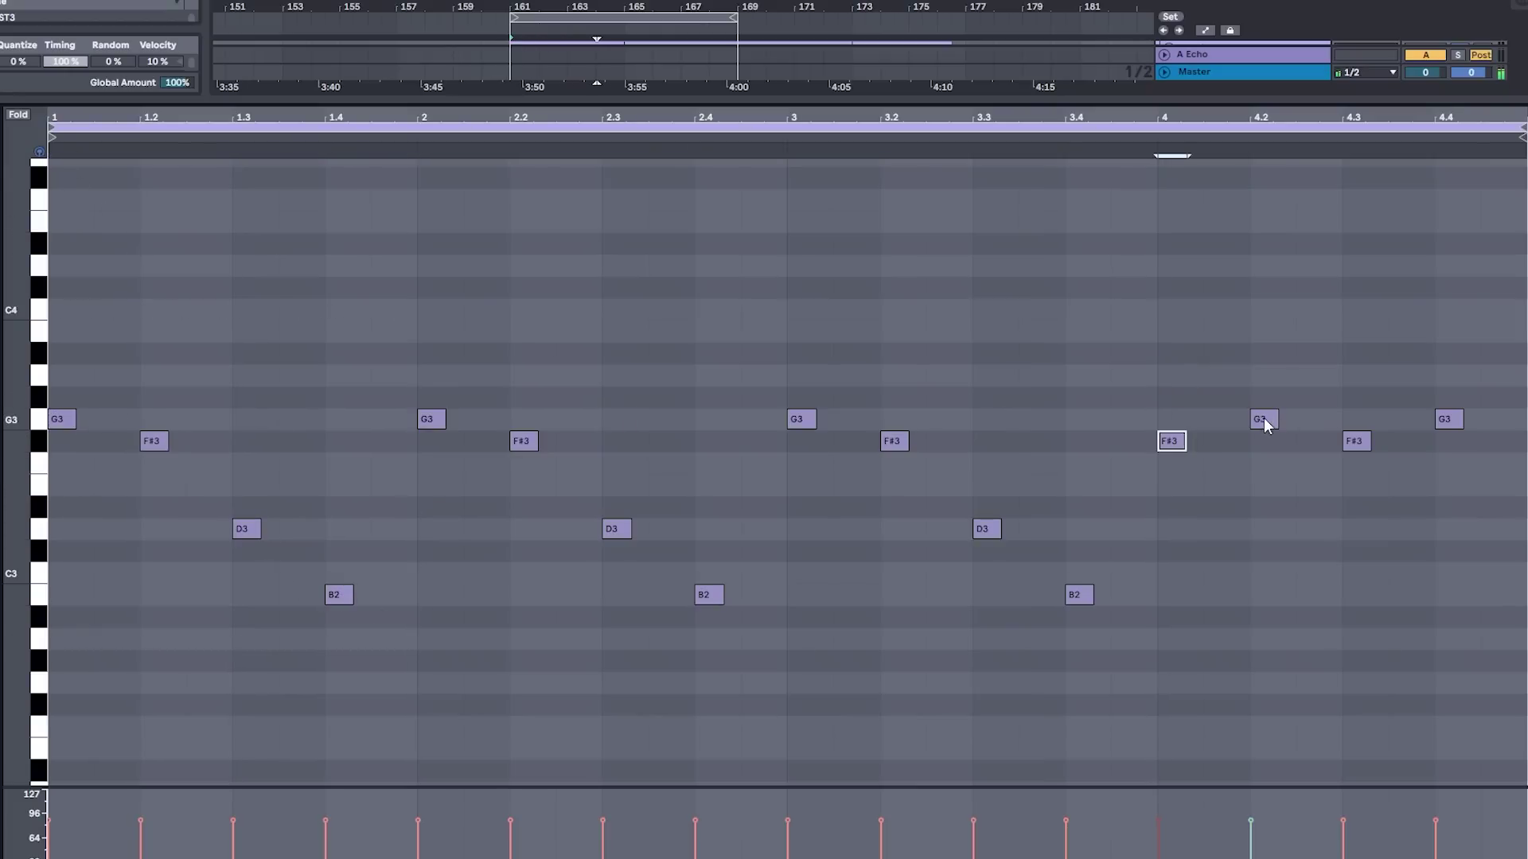
- Play the two-bar Warhead Break, kick and snare loop from bar 149
key("space")
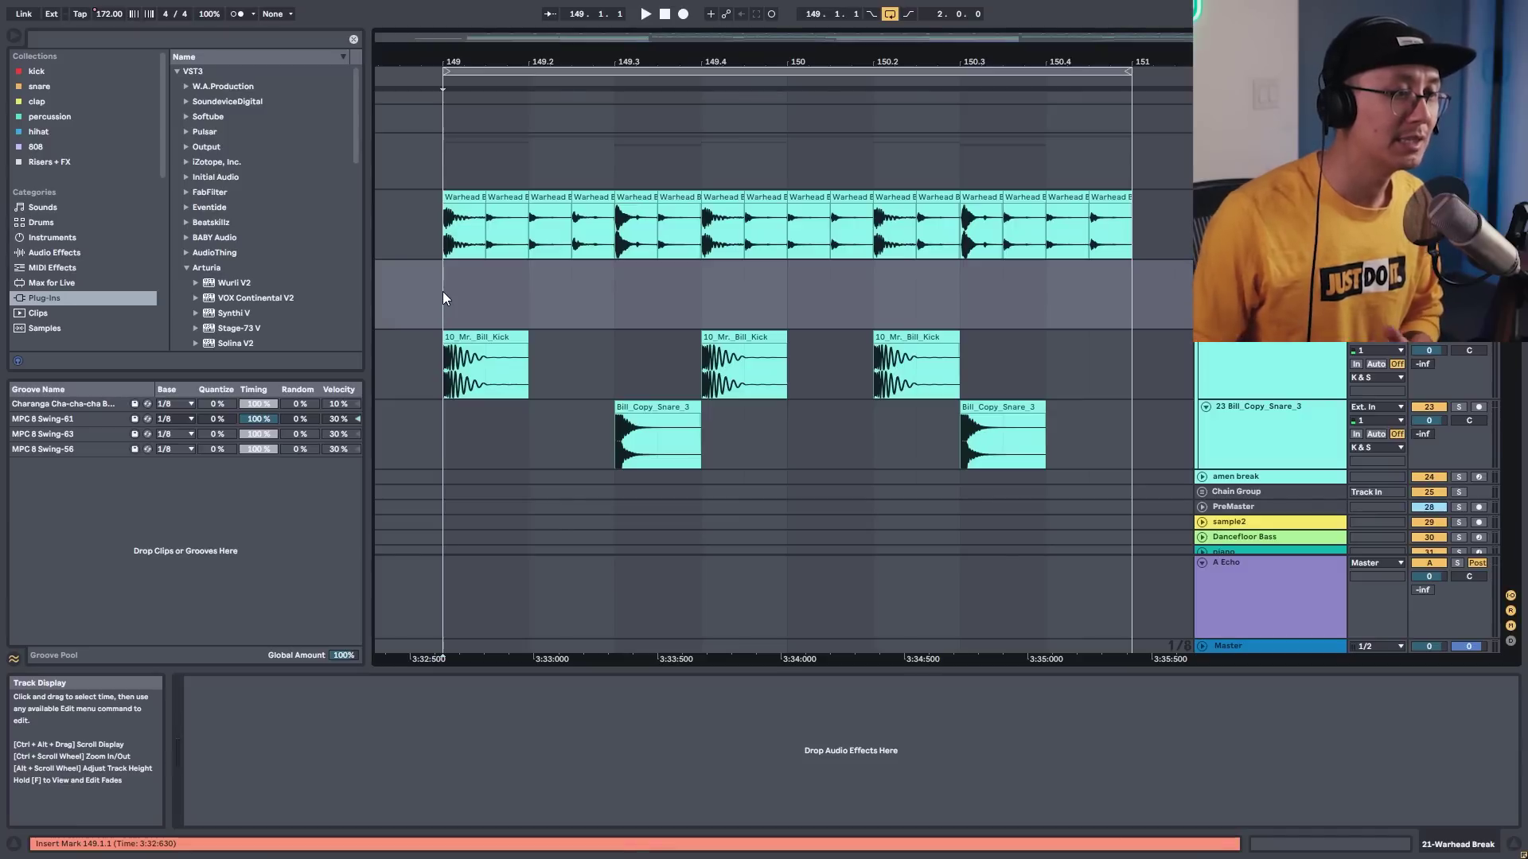
key("space")
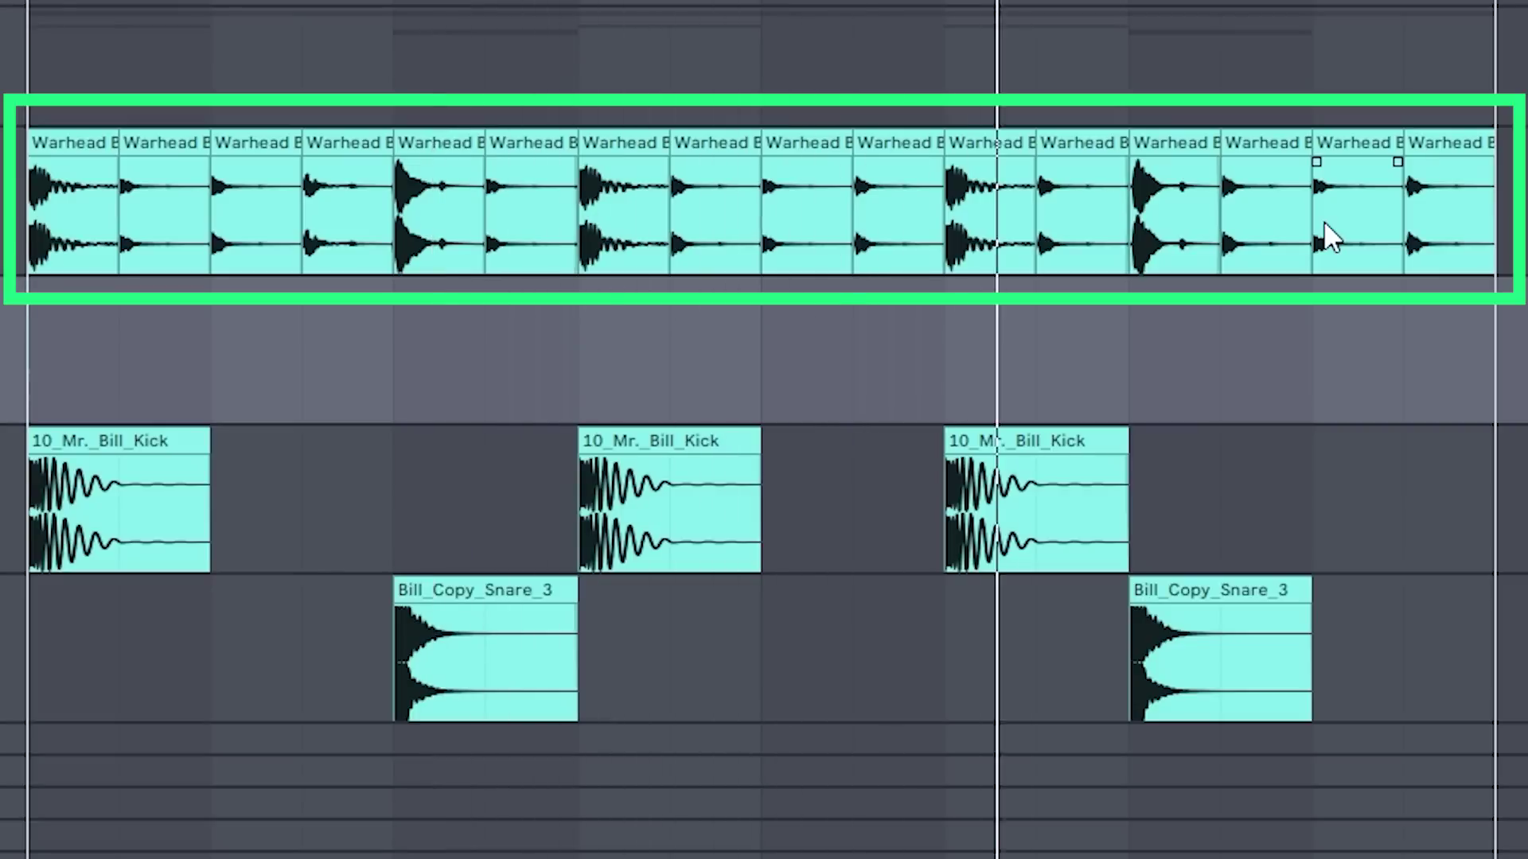
- Delete the surplus Warhead Break slices, keeping only the first two slices and the first snare slice
left_click_drag(216, 146, 386, 151)
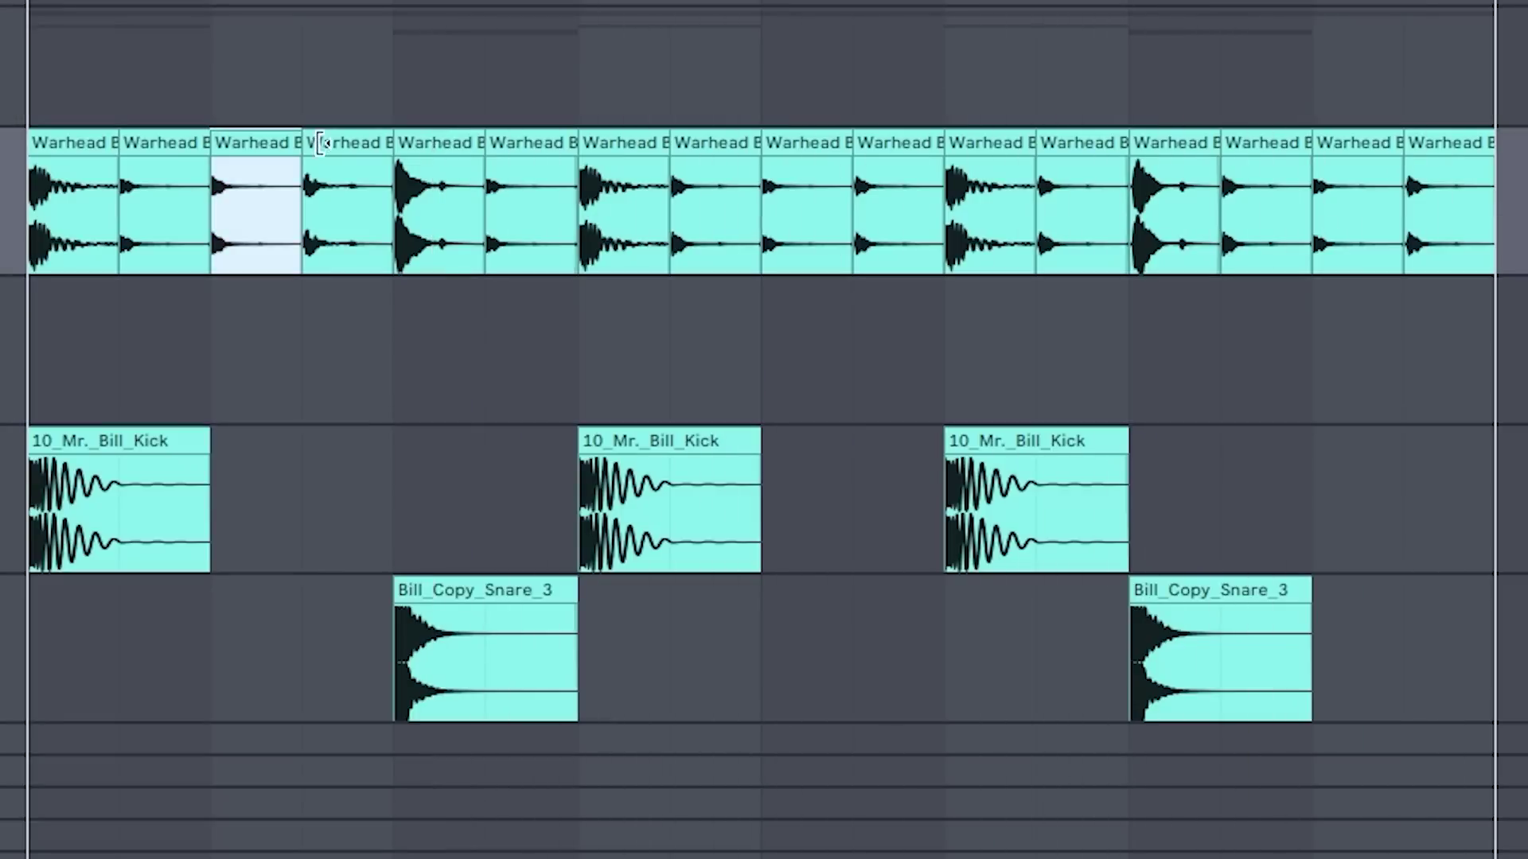
key("Delete")
left_click_drag(500, 195, 1458, 205)
left_click_drag(1457, 205, 1468, 205)
key("Delete")
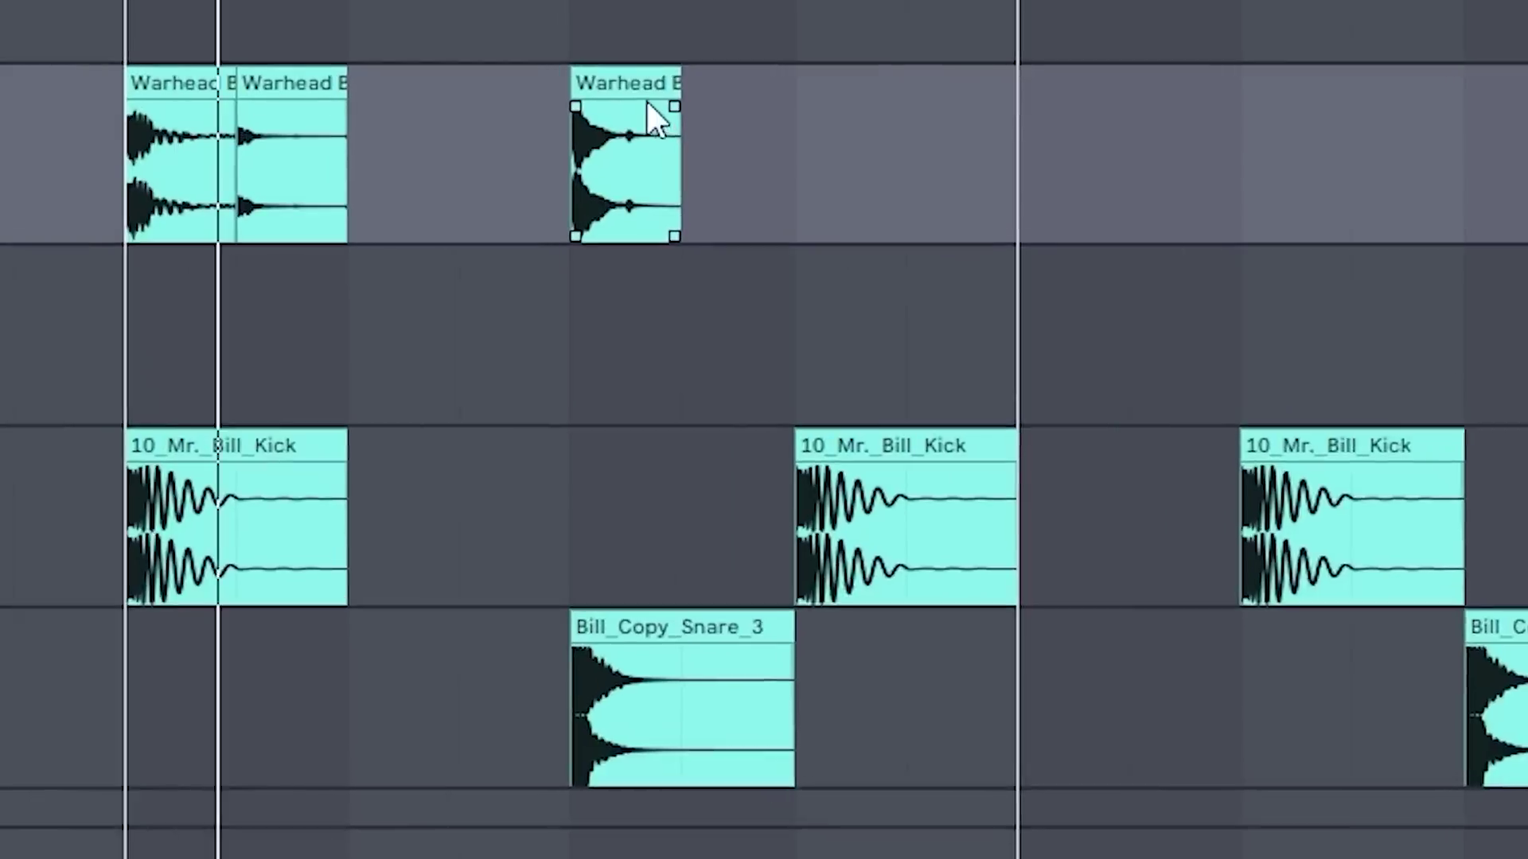
- Copy the remaining Warhead Break slices into a one-bar, eight-slice pattern with snare hits on the third and seventh slices
left_click_drag(570, 105, 386, 97)
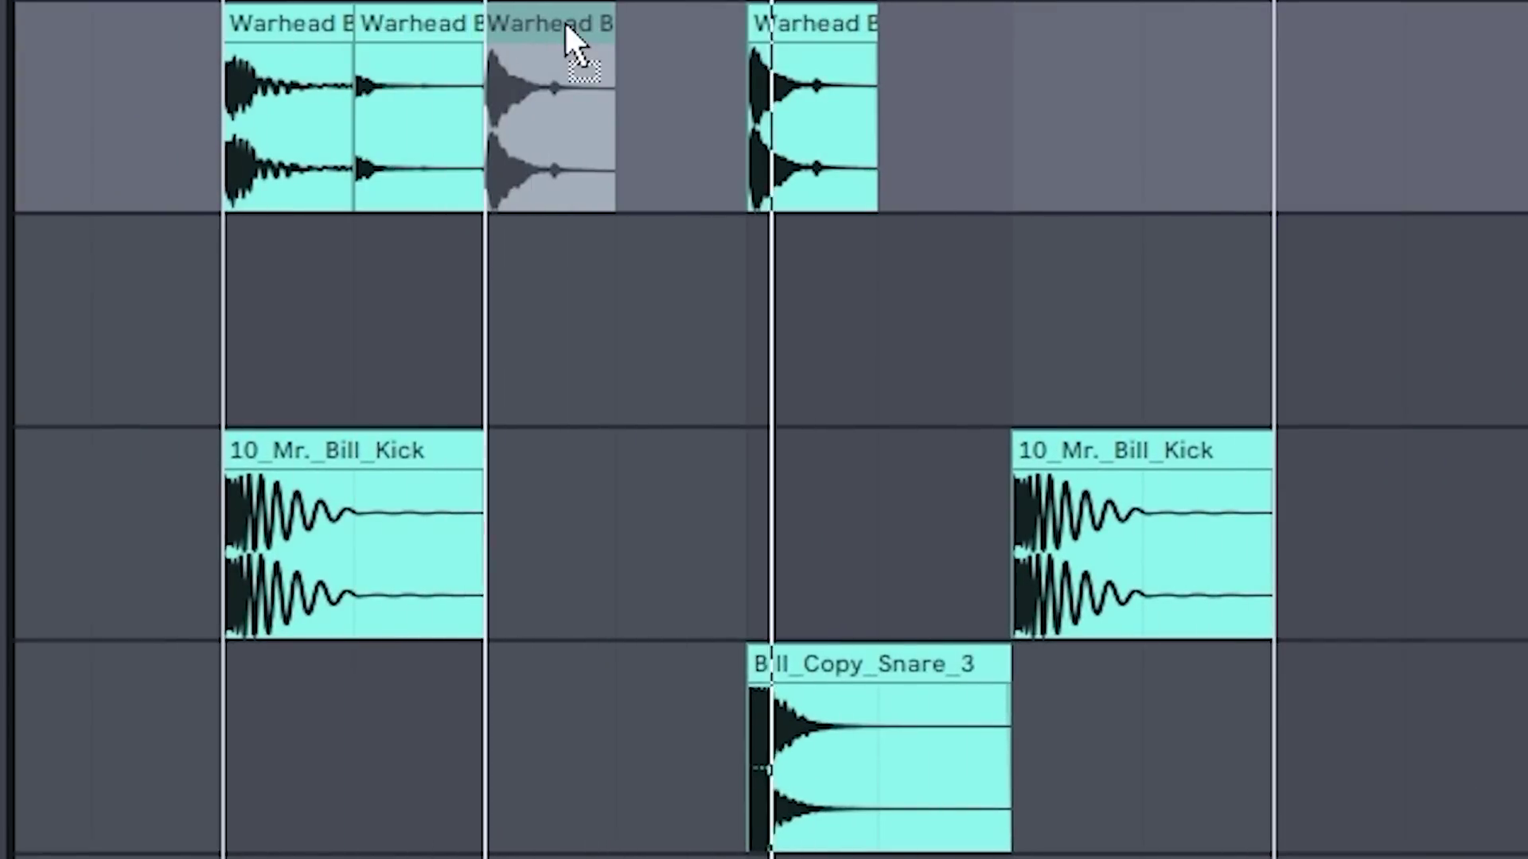
left_click_drag(566, 27, 1068, 26)
left_click_drag(273, 35, 946, 16)
left_click_drag(418, 22, 628, 20)
left_click_drag(795, 23, 1134, 33)
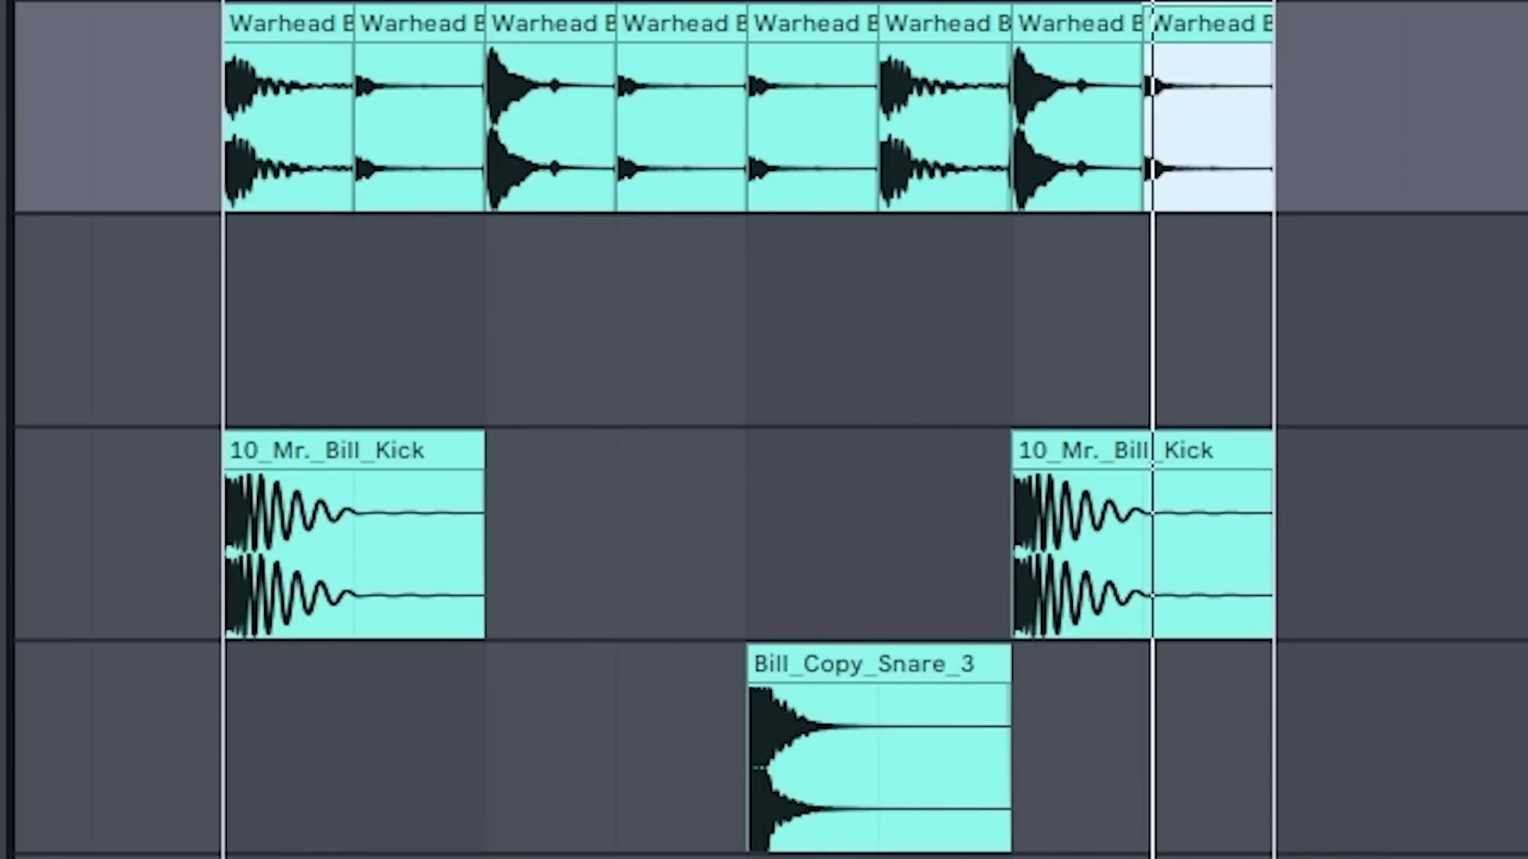
- Align the second 10_Mr._Bill_Kick with the sixth break slice and place Bill_Copy_Snare_3 under the third and seventh slices
left_click(508, 749)
left_click_drag(804, 660, 557, 666)
left_click_drag(1091, 436, 987, 461)
left_click_drag(647, 665, 1160, 717)
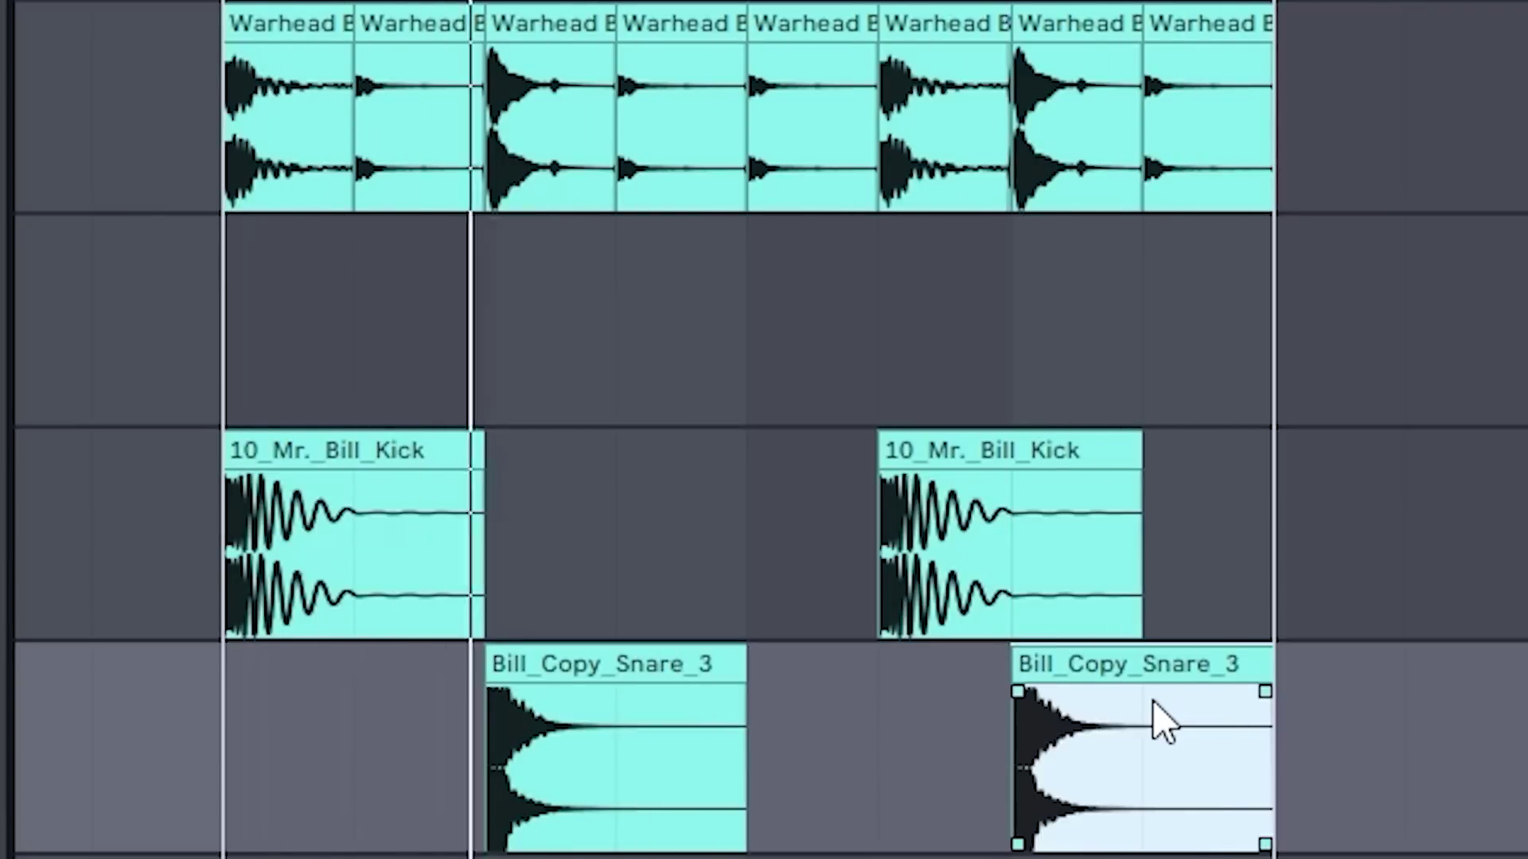
left_click(1226, 350)
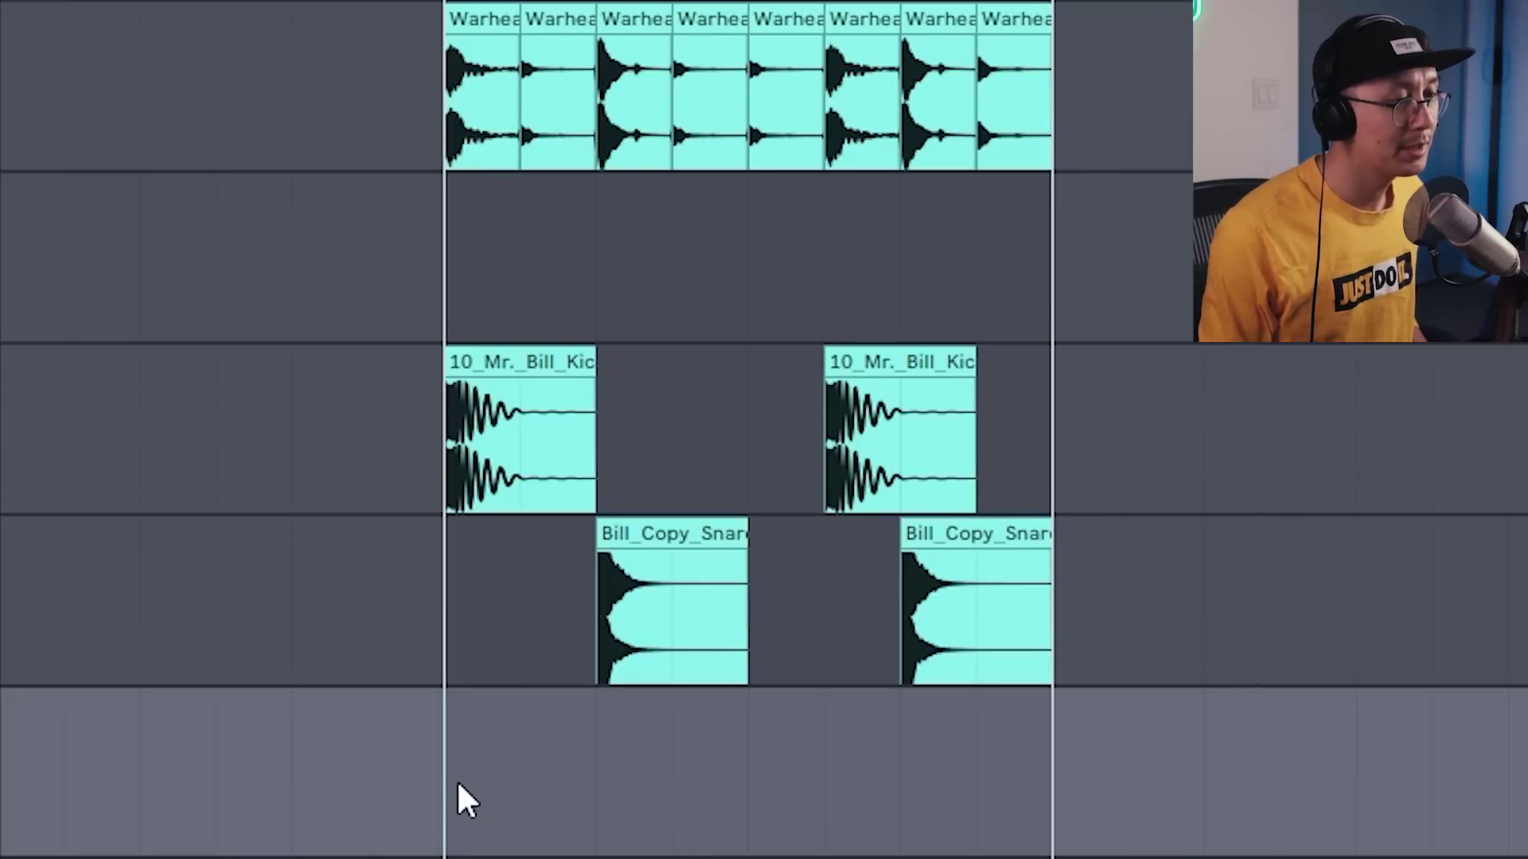
- Paste the amen break clip on the track below the snares and play the loop
key("ctrl+v")
key("space")
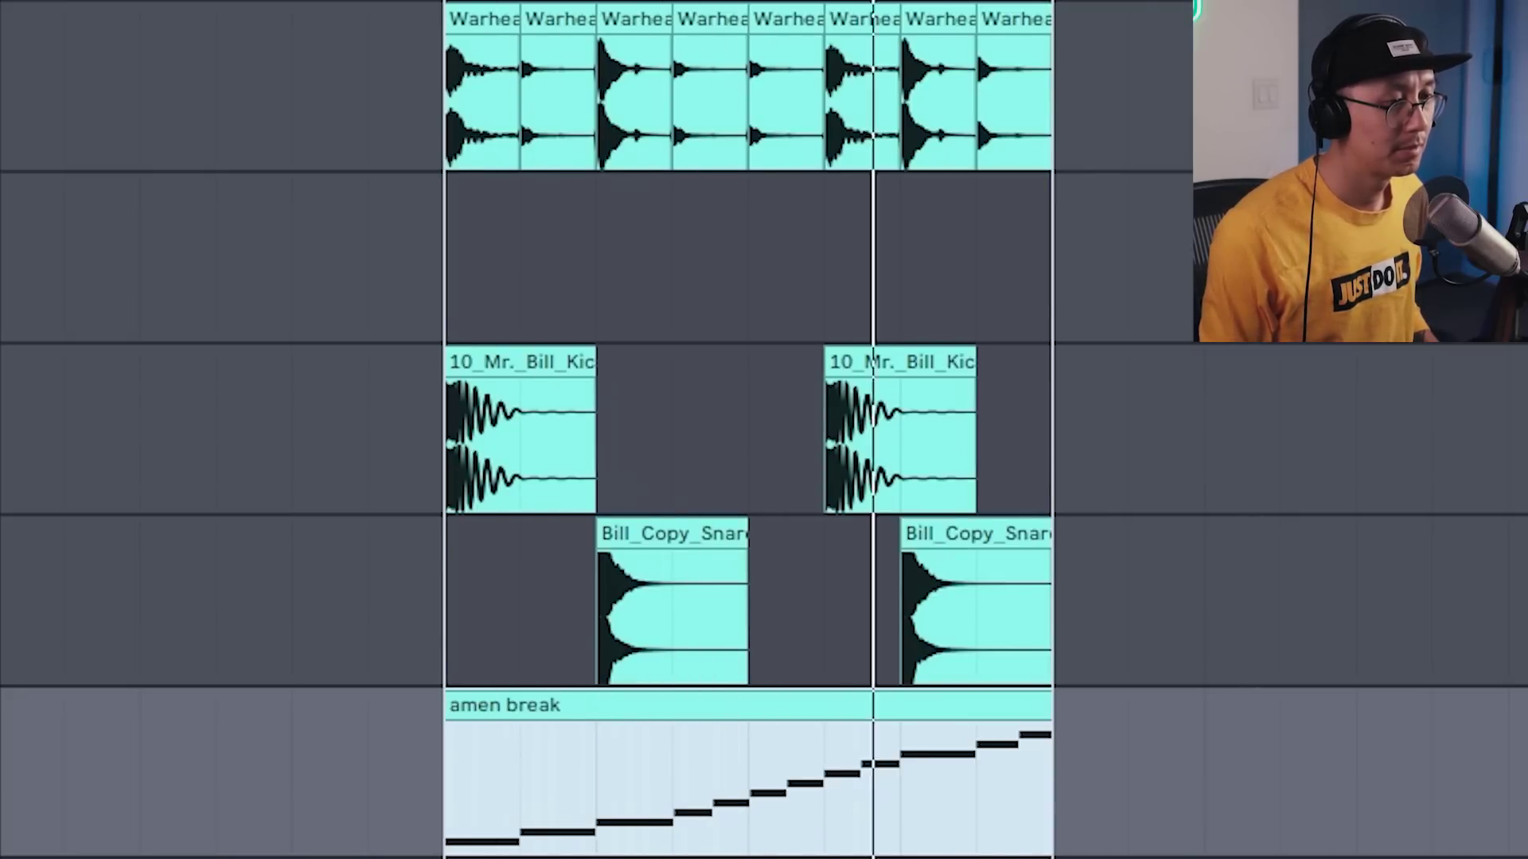
left_click(786, 549)
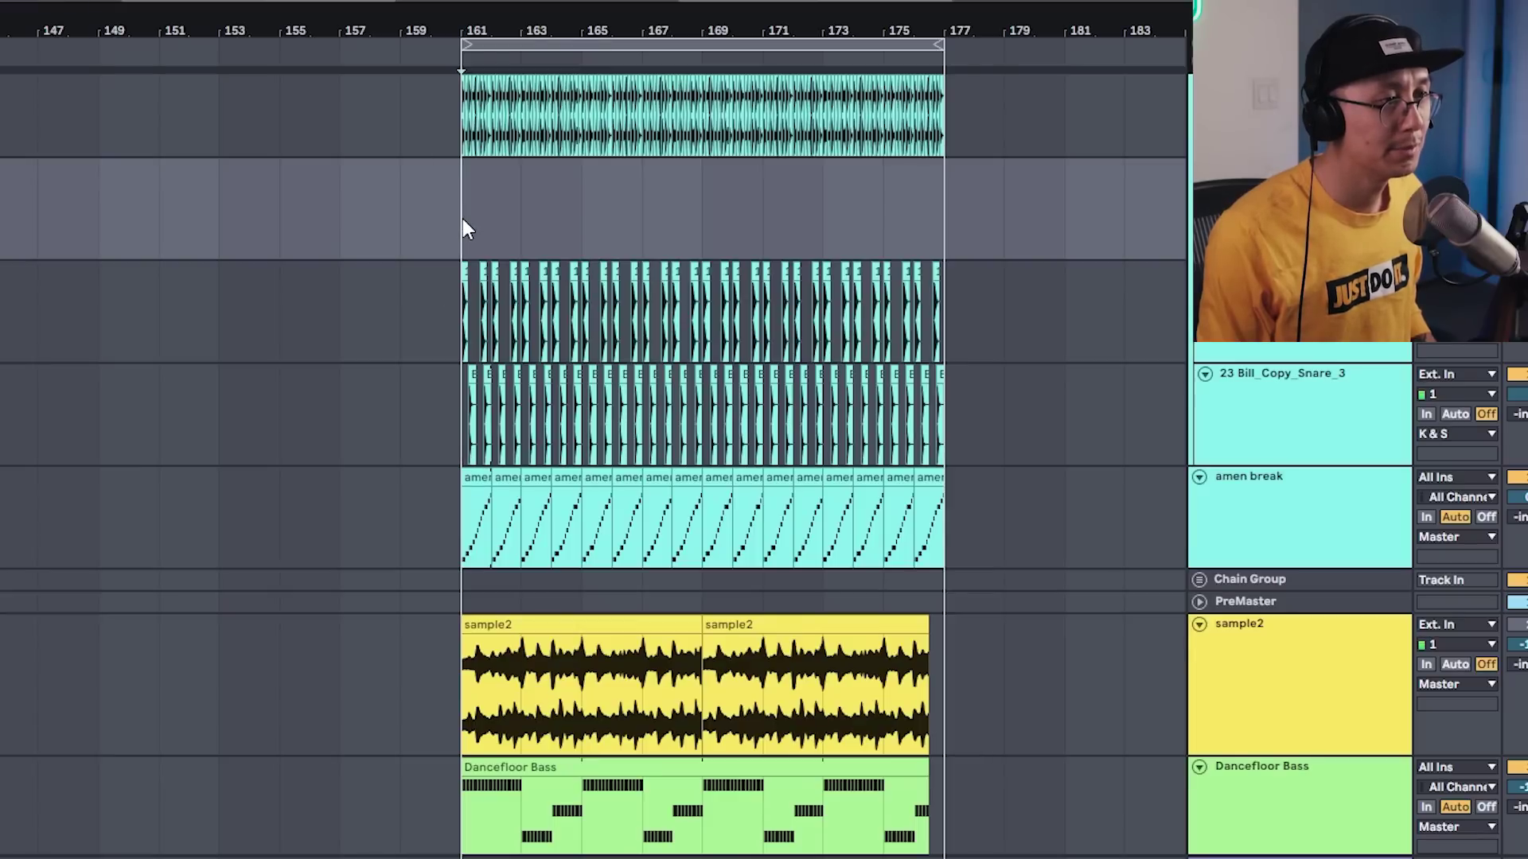
- Play the layered drums with the sample and bass from bar 161, and audition the chord progression
key("space")
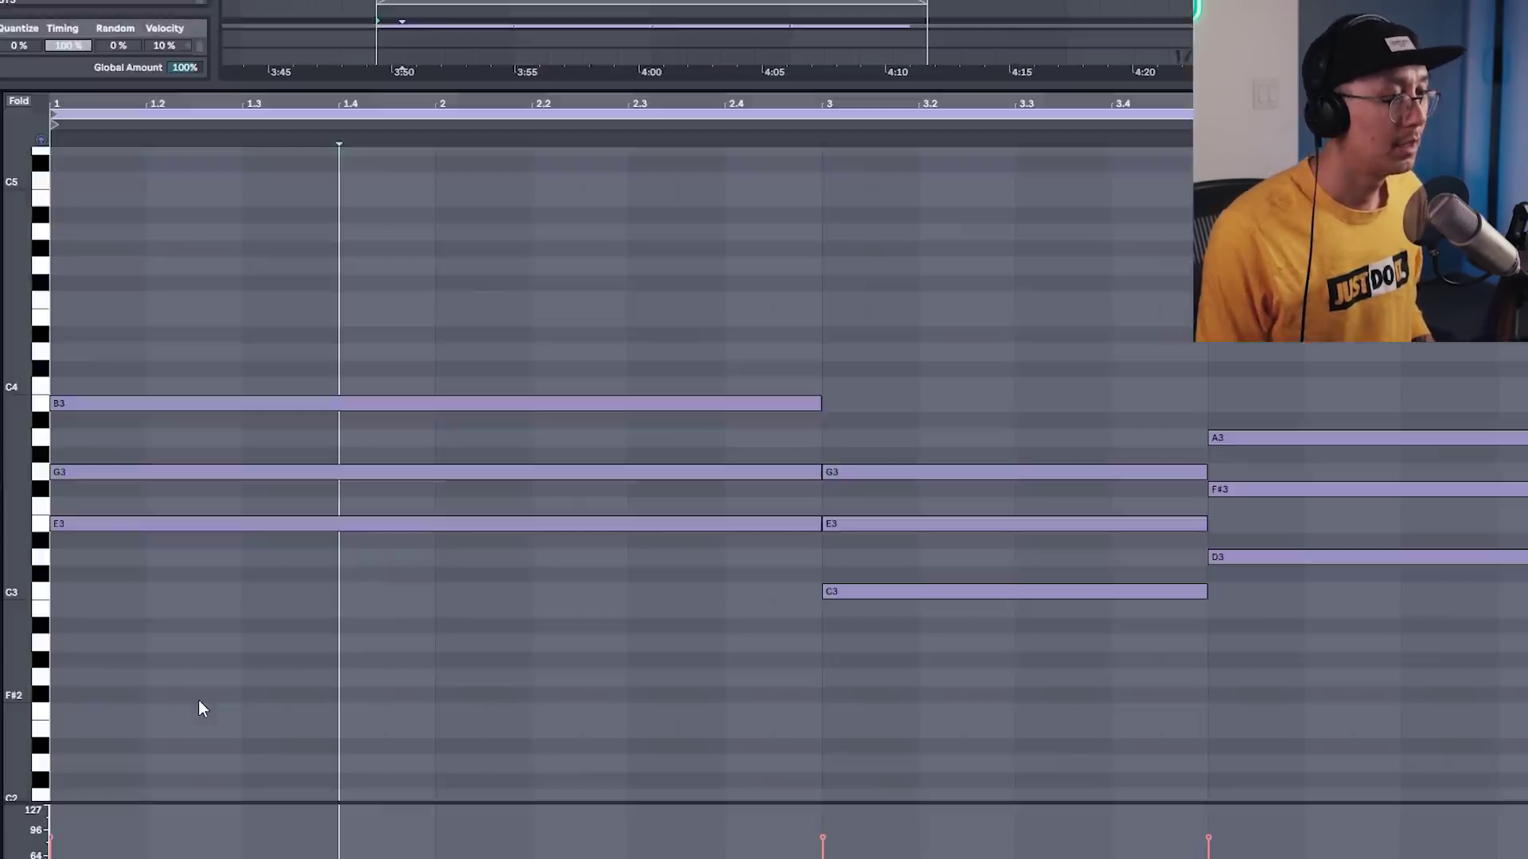
left_click(199, 704)
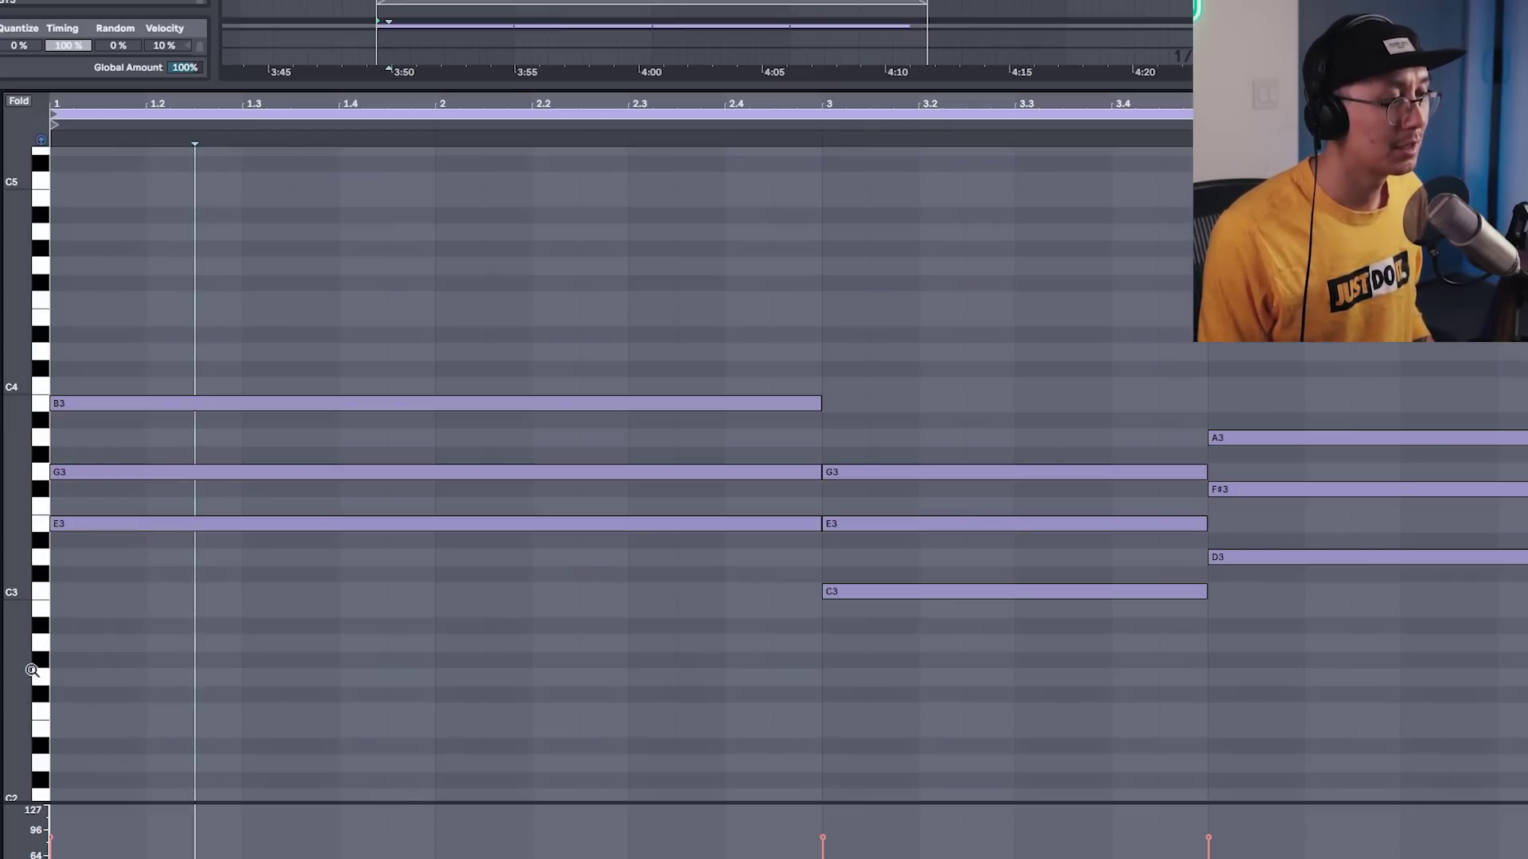
key("space")
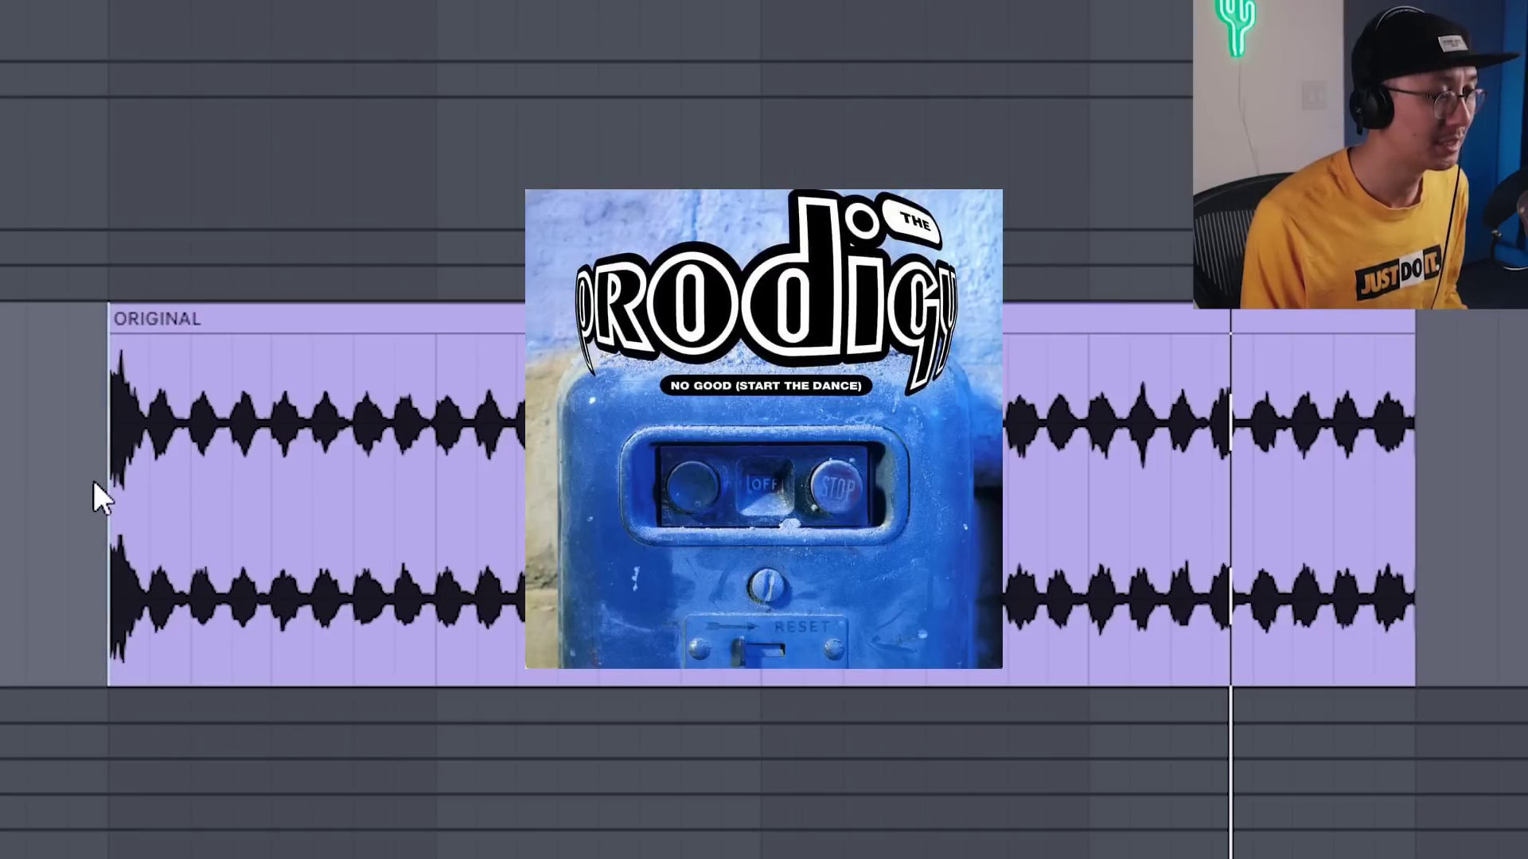
- Play the ORIGINAL and HALFTIME sample clips to compare them
key("space")
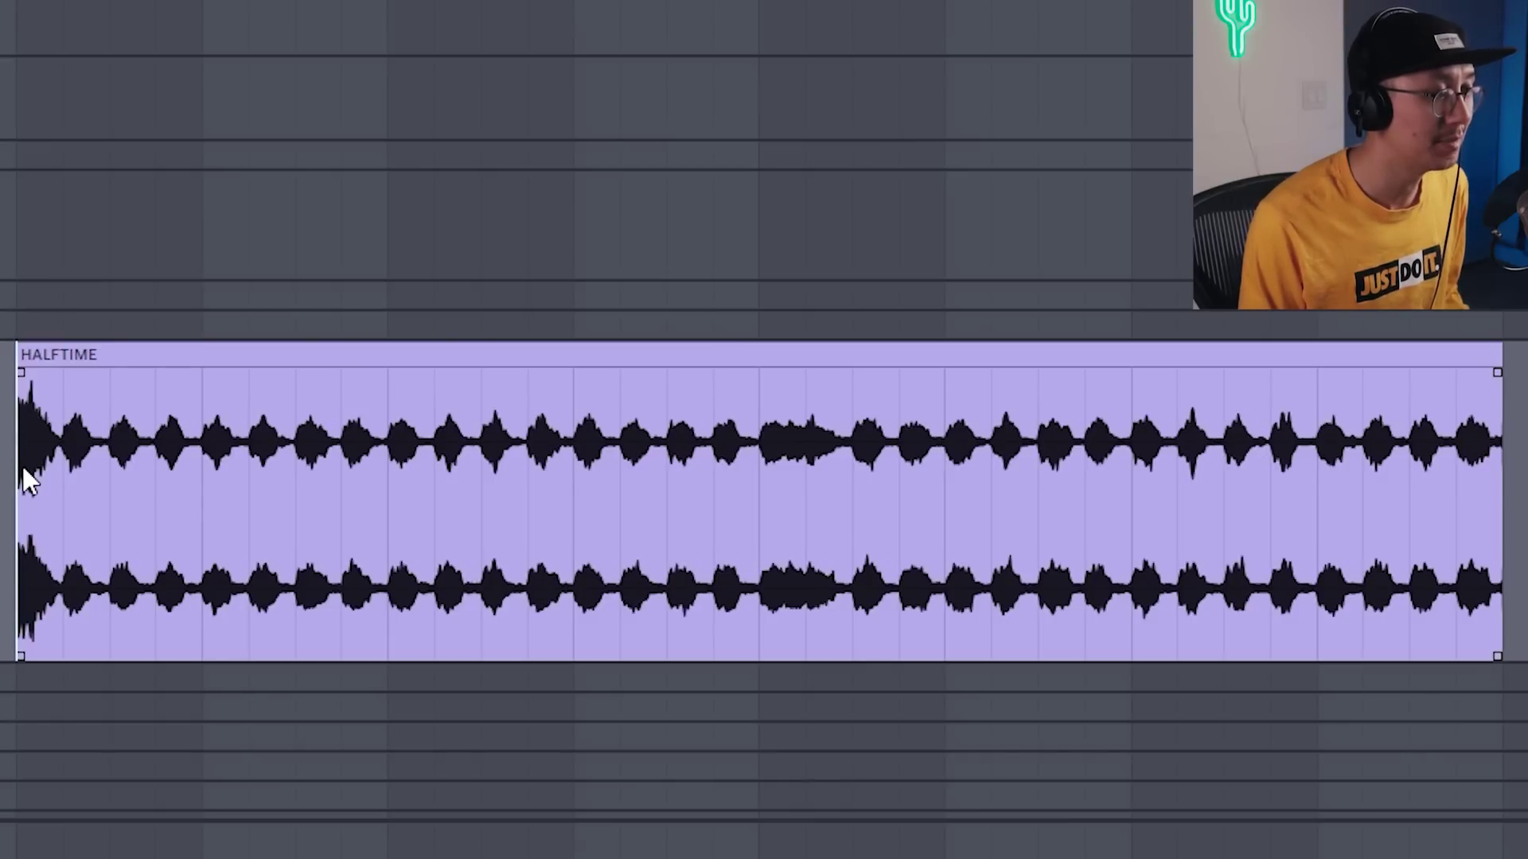
key("space")
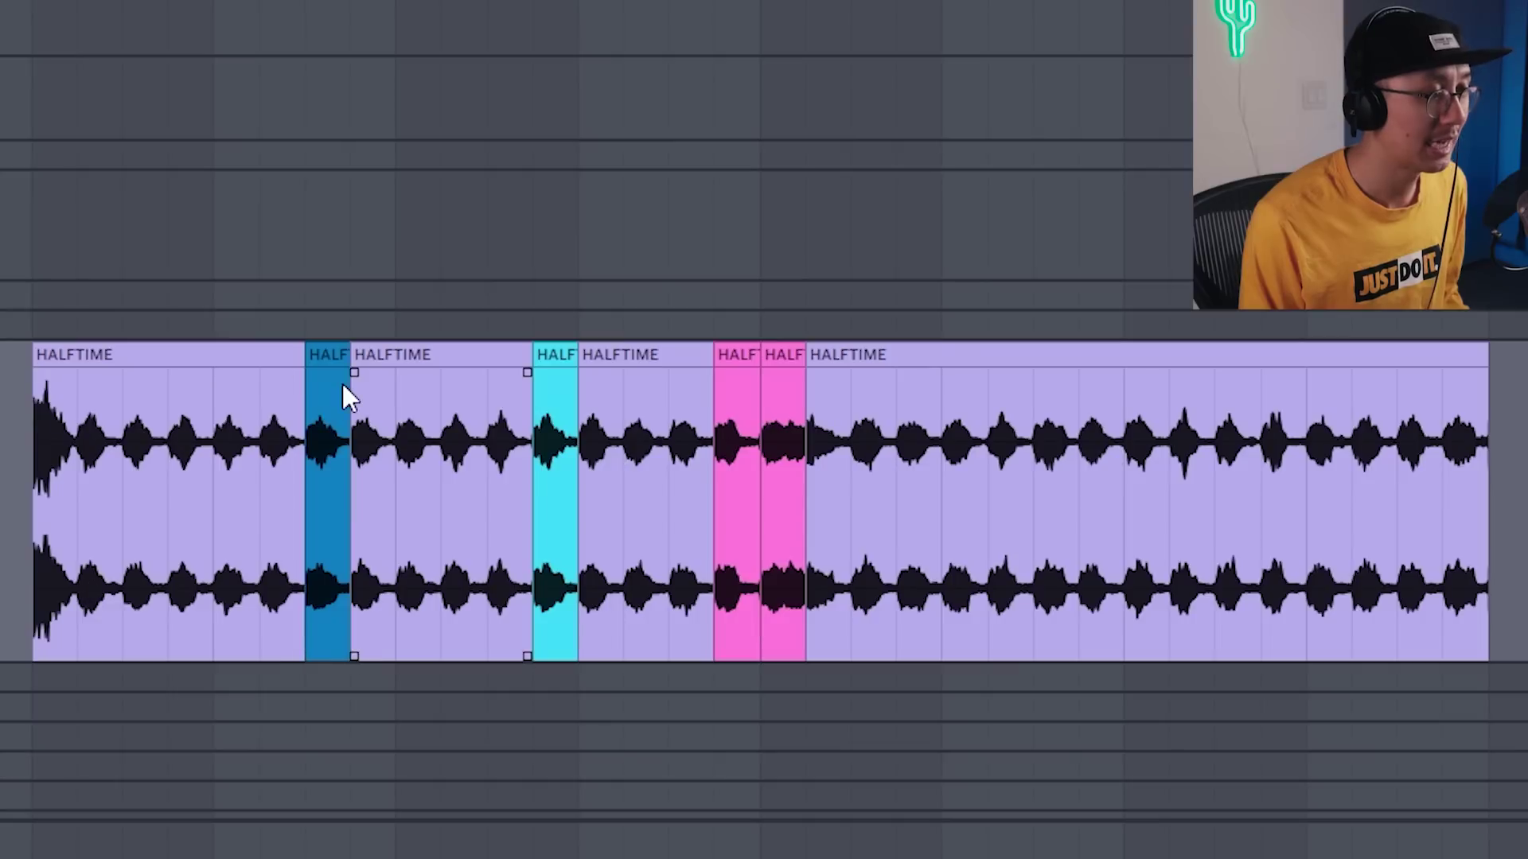
- Delete the purple sections of the HALFTIME sample, keeping only the blue, cyan and pink slices
left_click(175, 352)
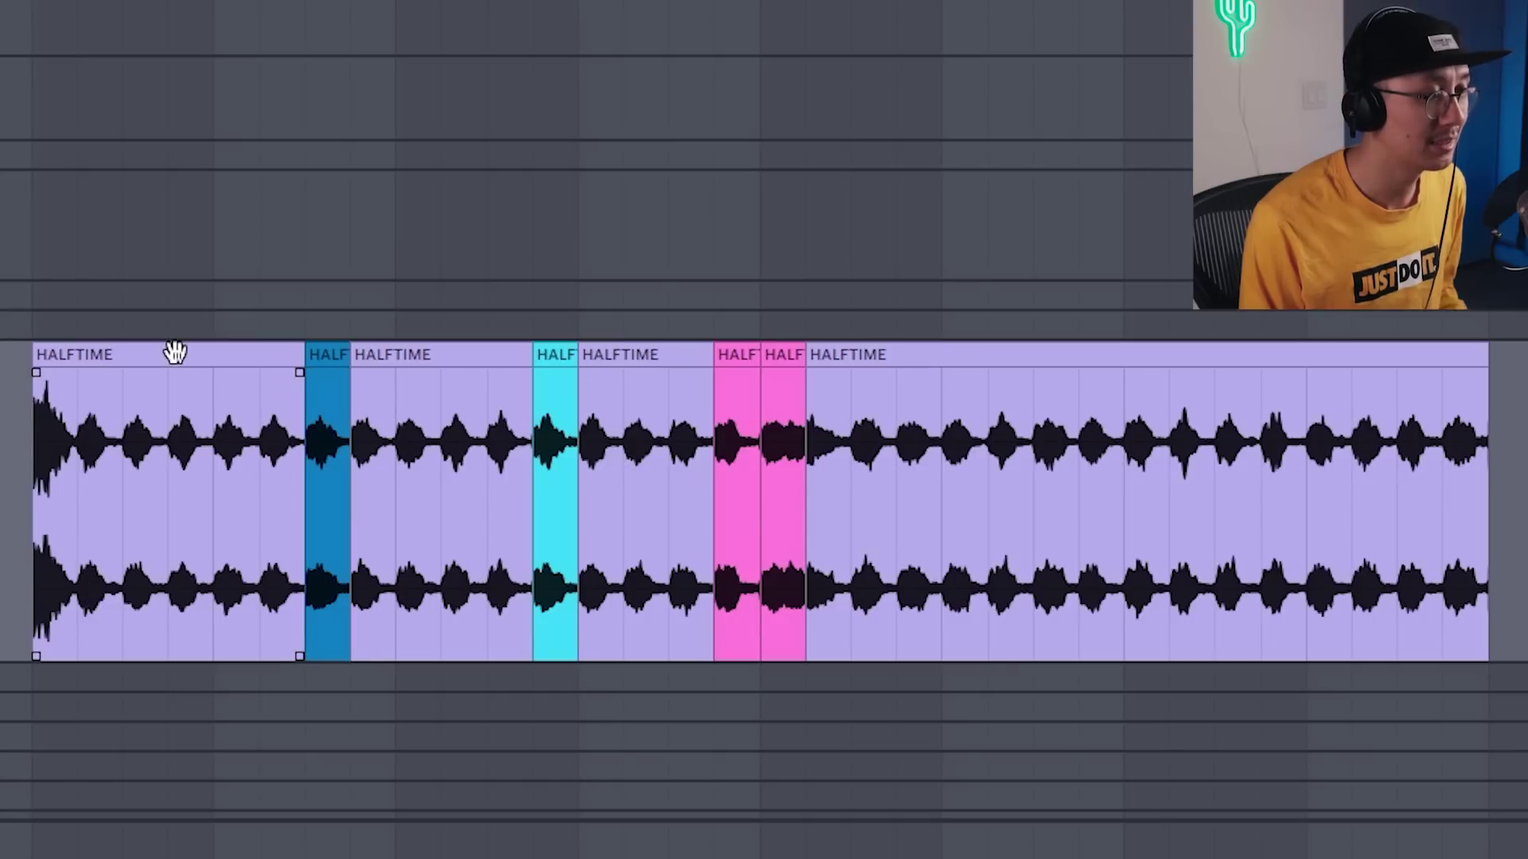
left_click(175, 351)
key("Delete")
left_click(441, 354)
key("Delete")
left_click(876, 354)
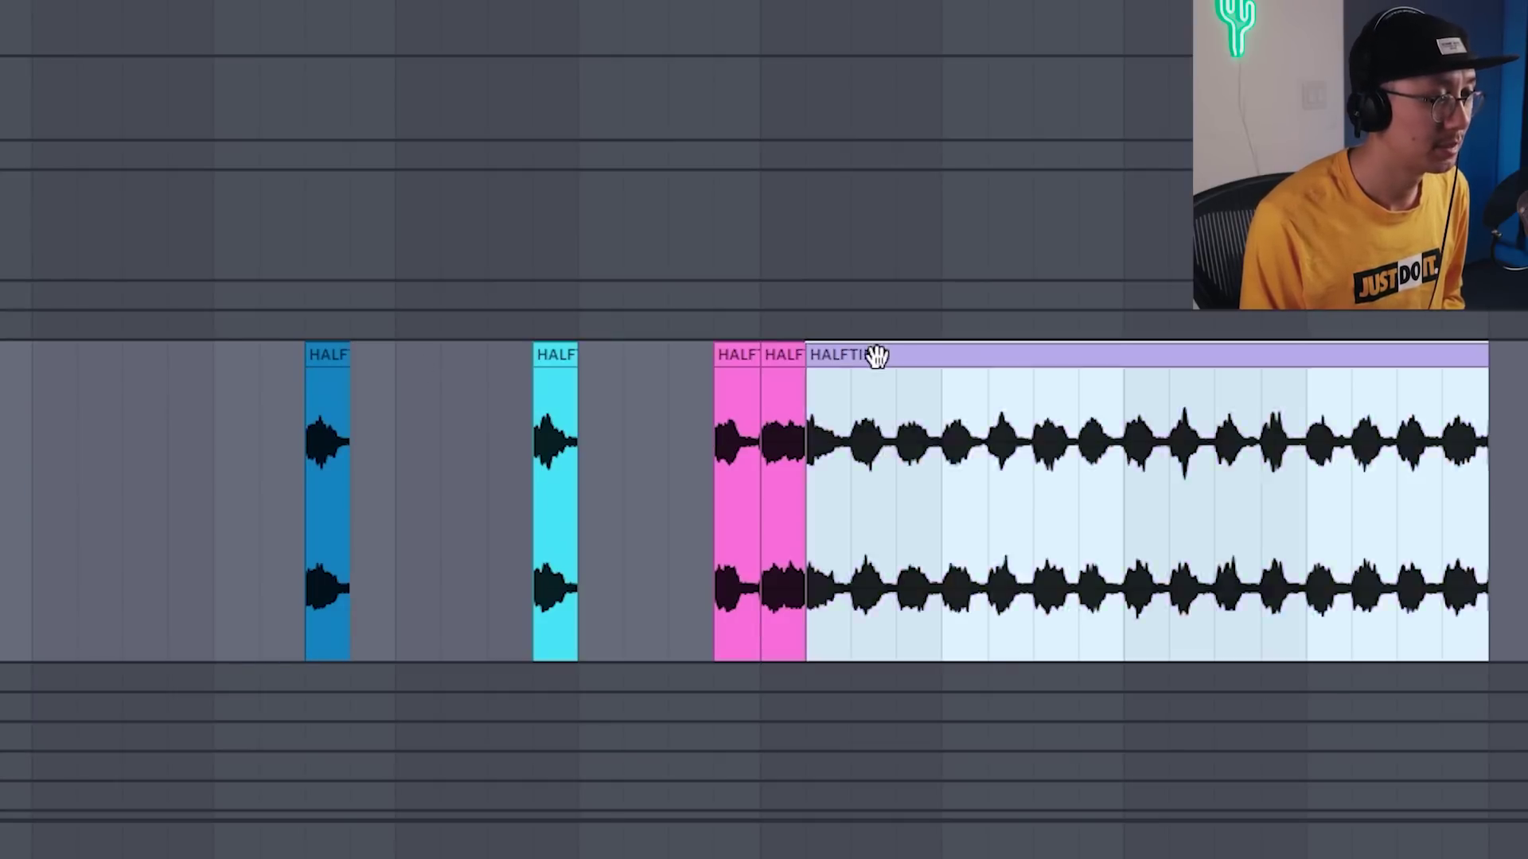
key("Delete")
- Copy and rearrange the colored HALFTIME slices into a chopped sample pattern, extend it with duplicates, and play it
left_click(328, 354)
left_click(561, 354)
left_click(730, 350)
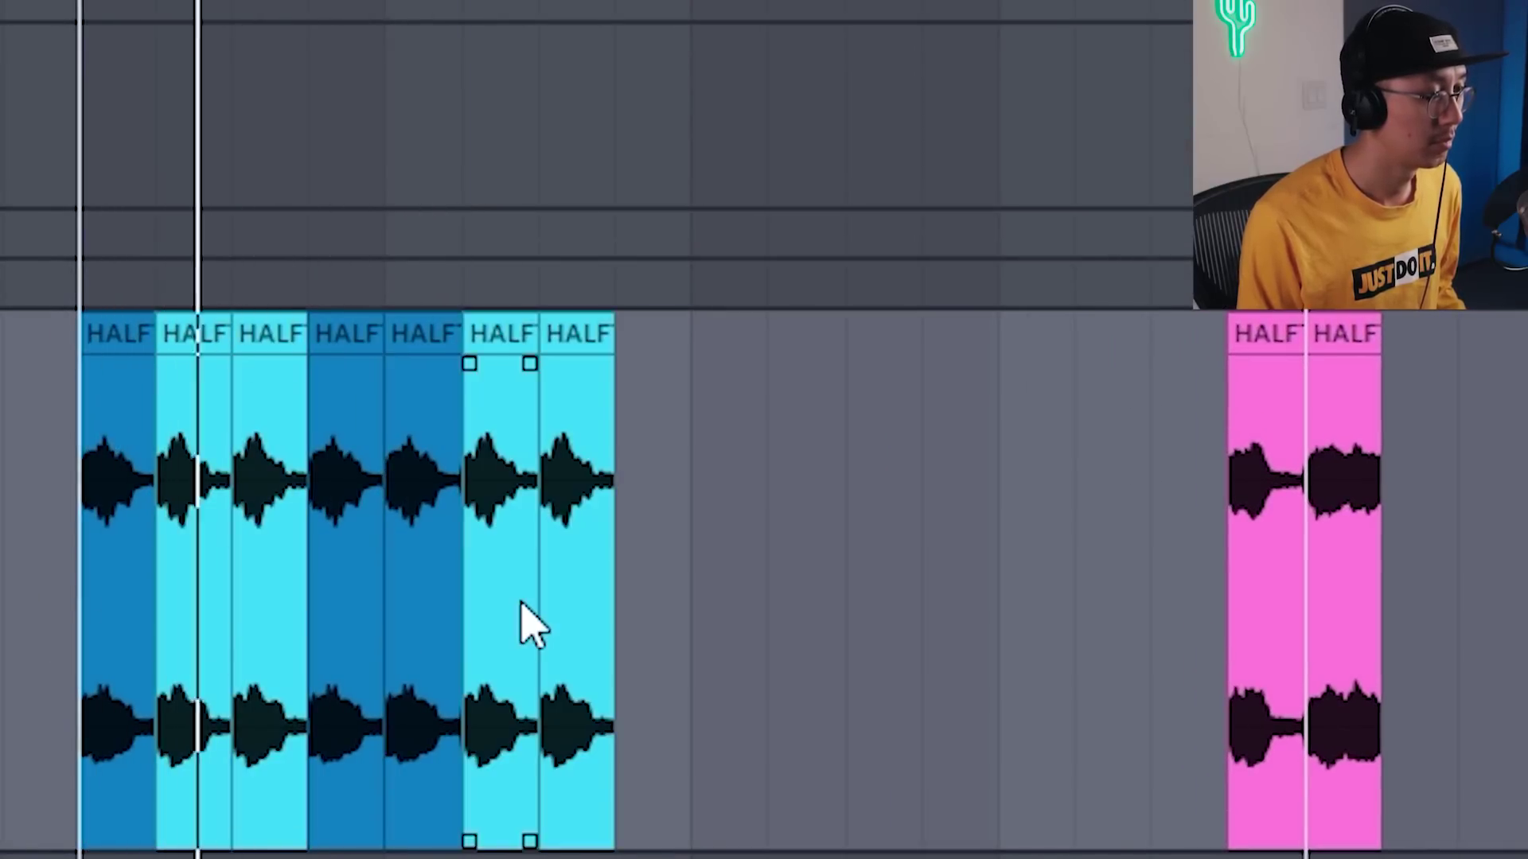
key("space")
left_click_drag(623, 598, 339, 588)
key("ctrl+d")
left_click(122, 328)
left_click(271, 331, "shift")
left_click_drag(122, 328, 1178, 331)
left_click(955, 334)
key("space")
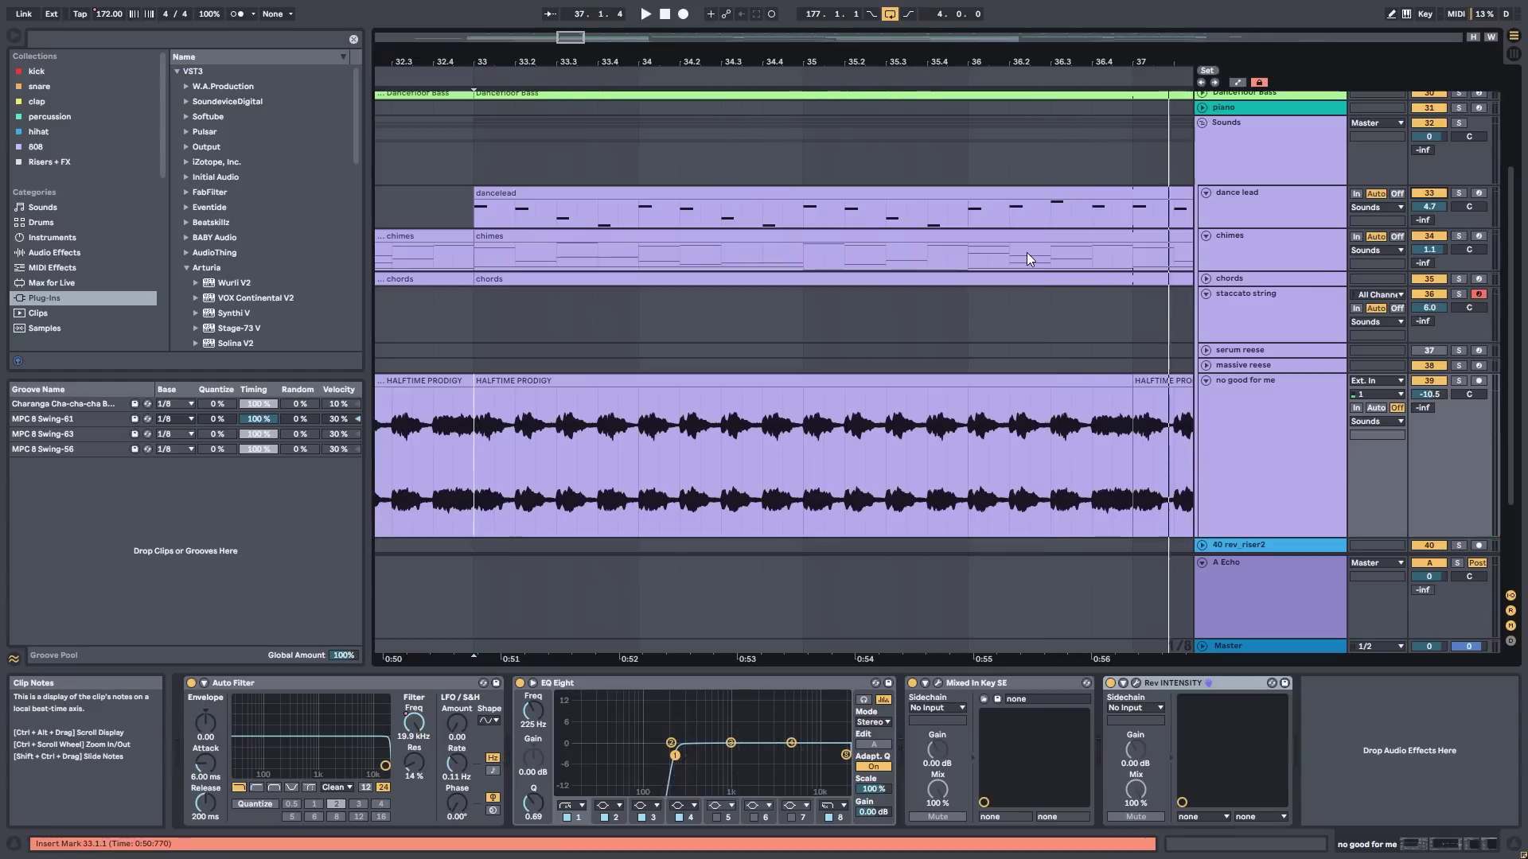
- Play the HALFTIME PRODIGY section from bar 33 and the Serum 1 bass pattern
key("space")
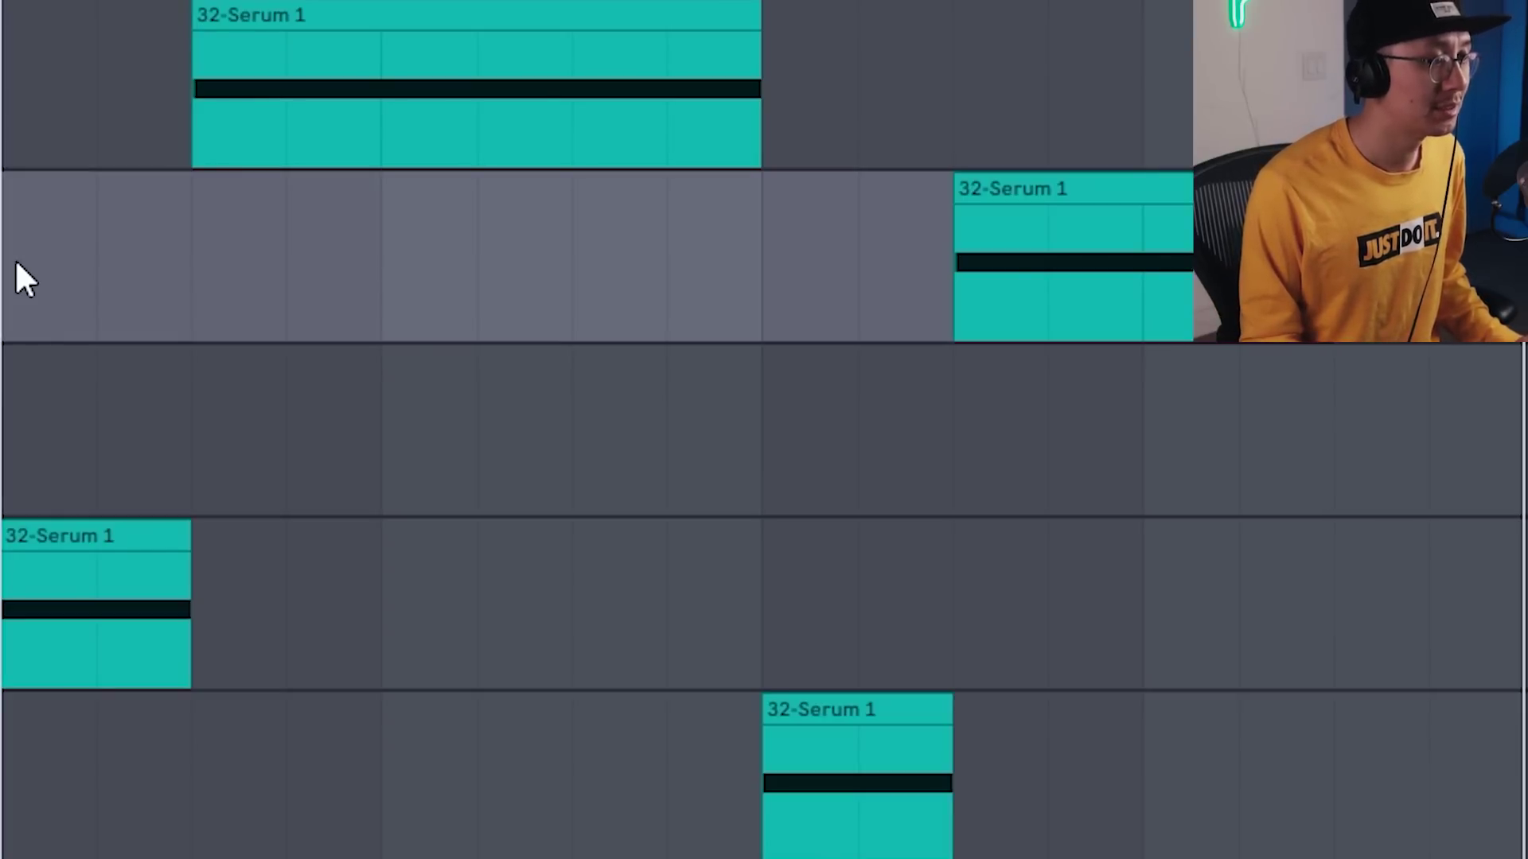
key("space")
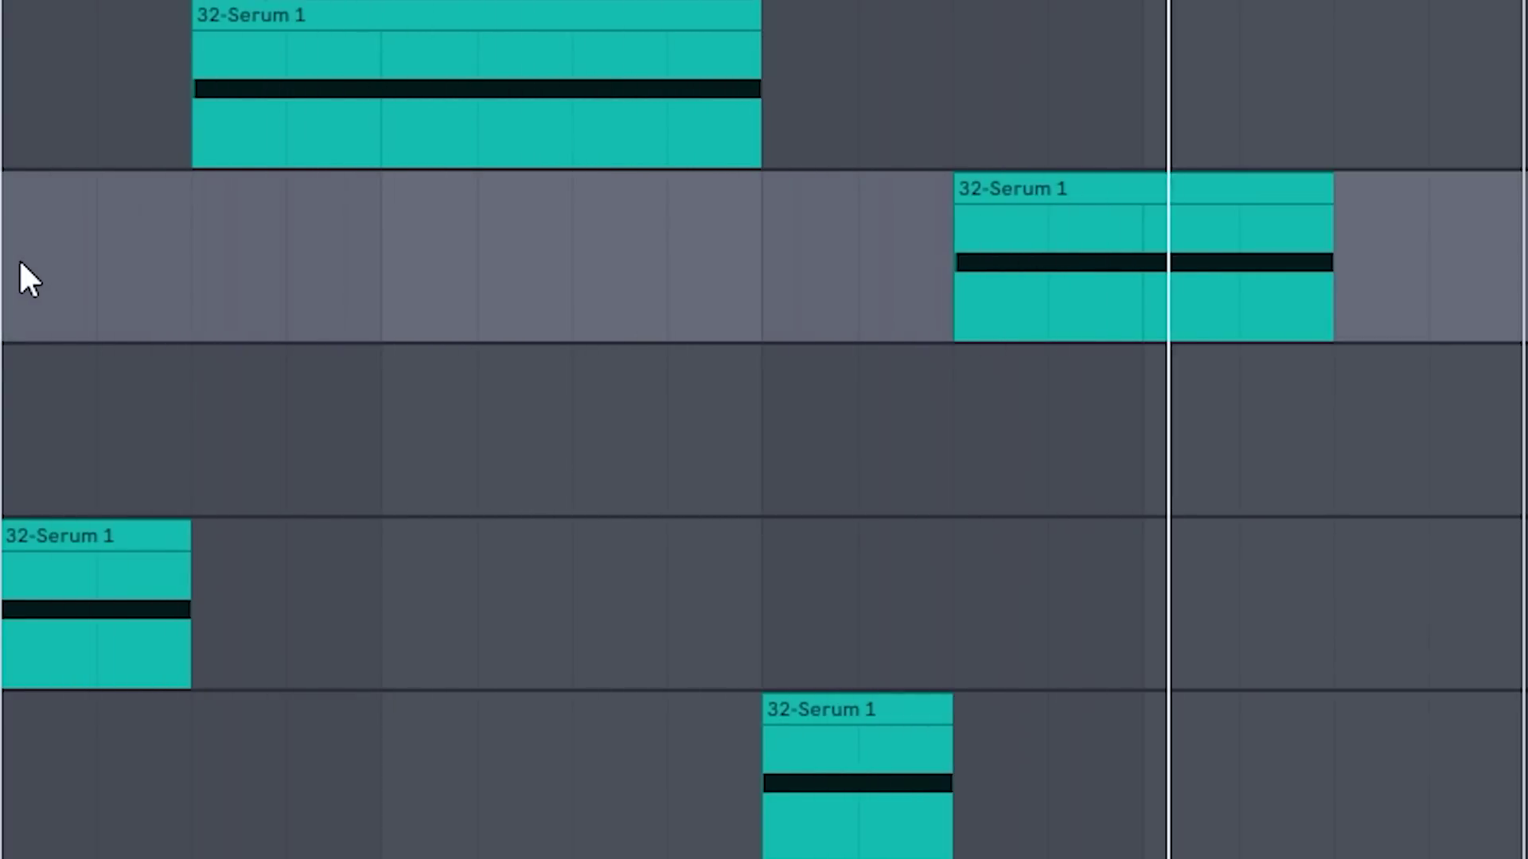
- Move the long Serum 1 clip from the upper bass track to the track below, adjust its placement, and play the pattern
left_click(358, 9)
left_click_drag(358, 10, 311, 201)
left_click_drag(568, 189, 278, 187)
left_click(12, 272)
key("space")
key("space")
- Move the lowest track's Serum 1 clip earlier, duplicate it, and play and adjust the bass pattern
left_click_drag(853, 708, 377, 708)
key("ctrl+d")
key("space")
left_click_drag(1177, 21, 955, 28)
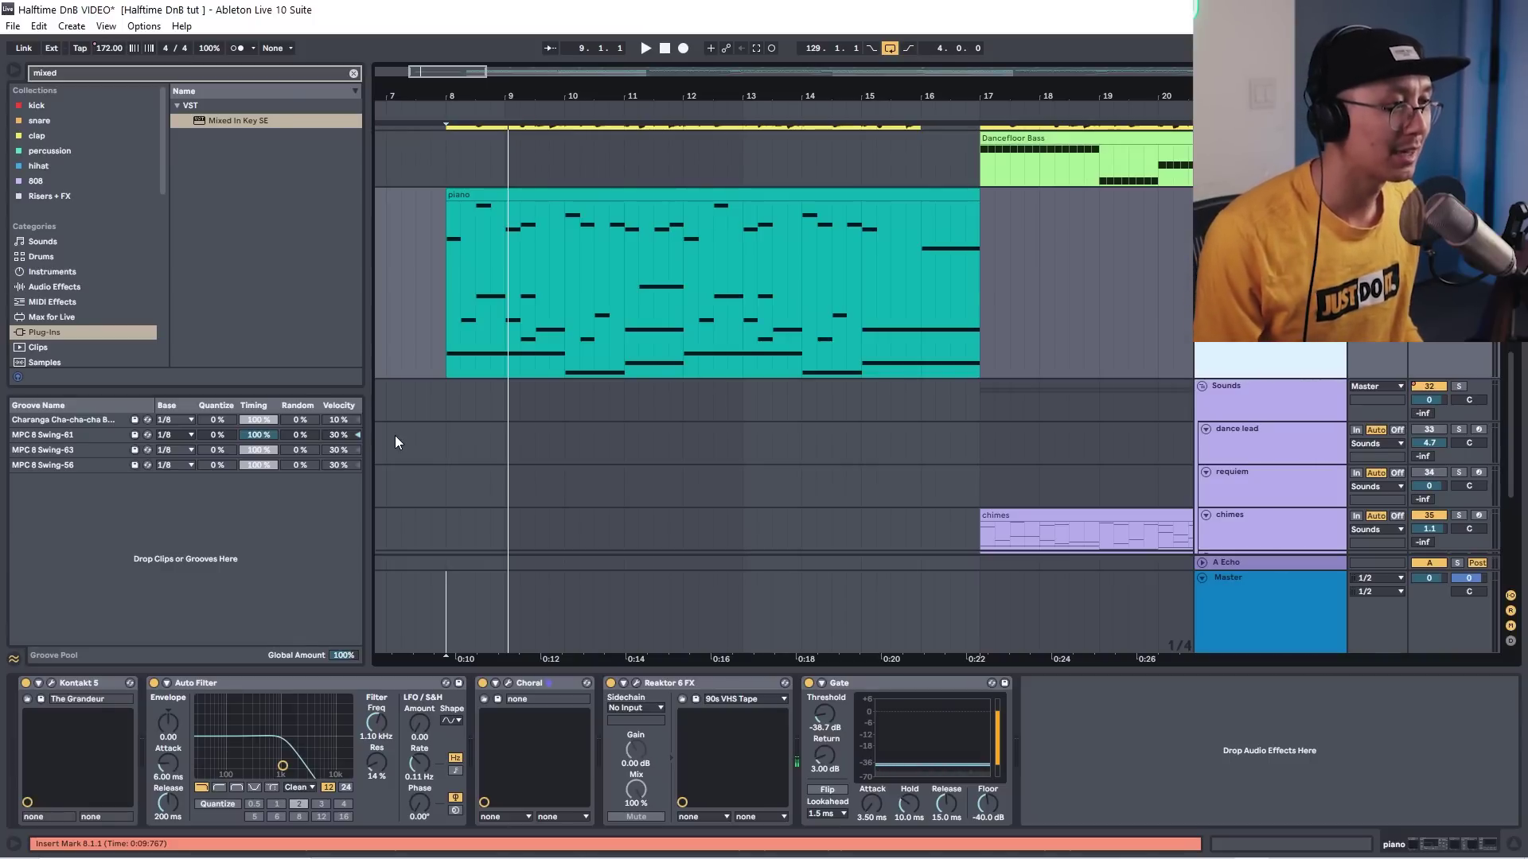
- Play the piano melody clip from bar 8
left_click(446, 323)
key("space")
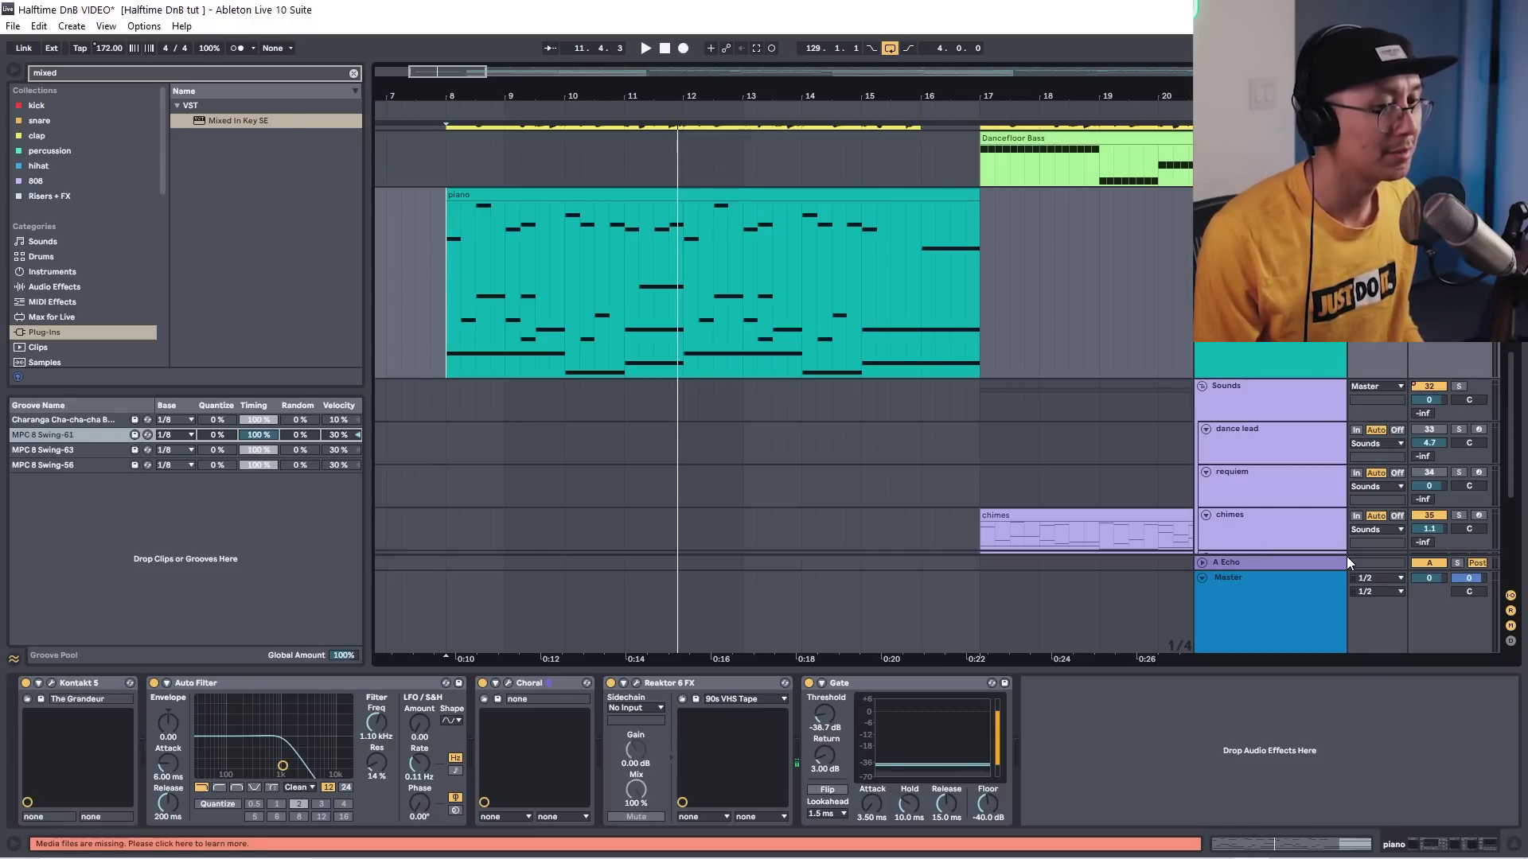
- Show the Master track's Song Tempo automation and add breakpoints at and just before bar 13 to shape a tempo dip
left_click(1213, 617)
key("a")
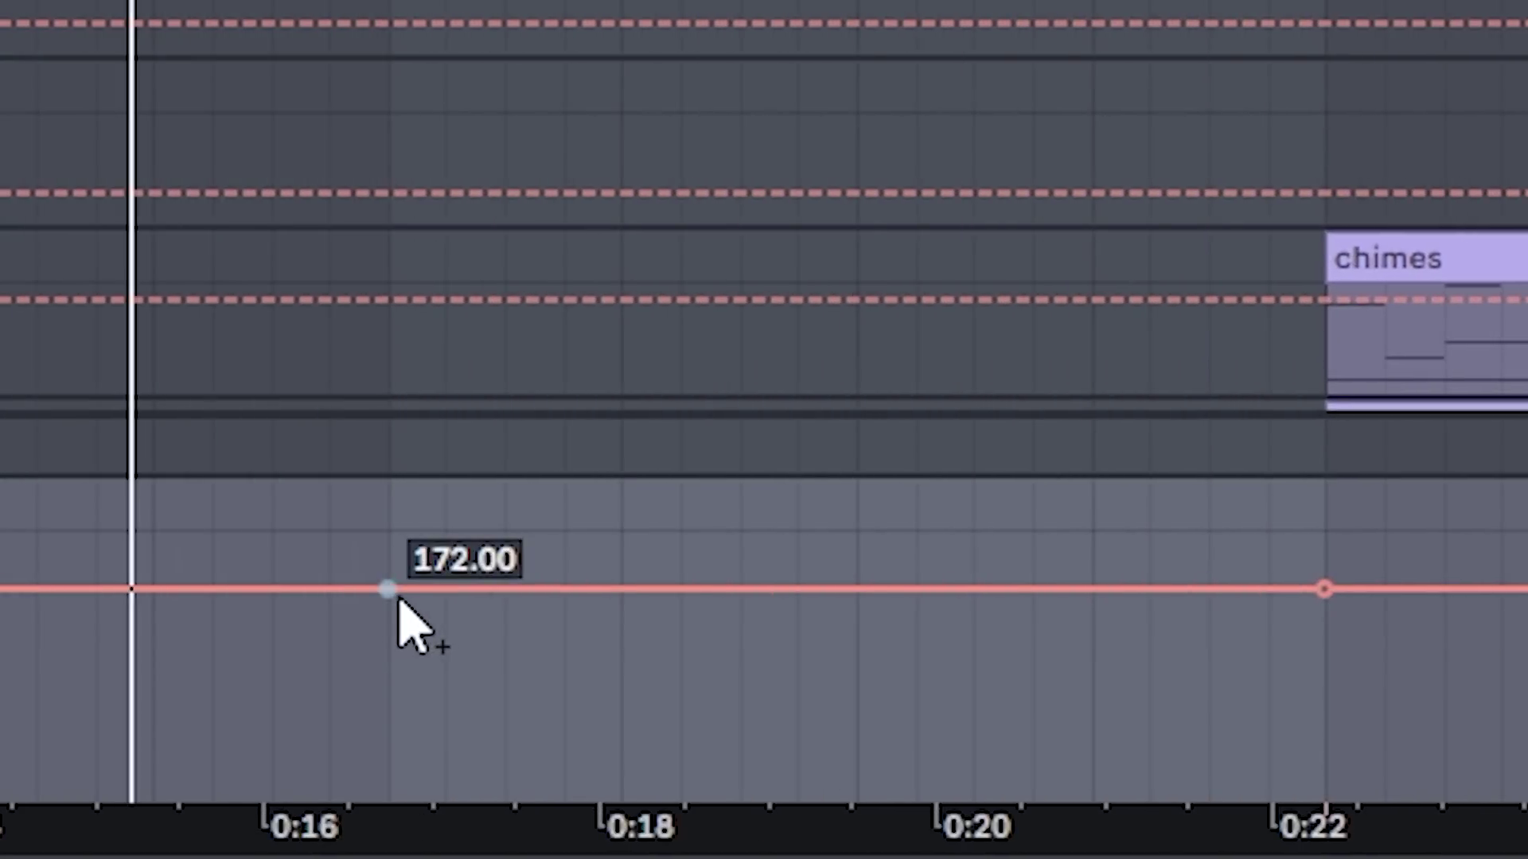
left_click(398, 598)
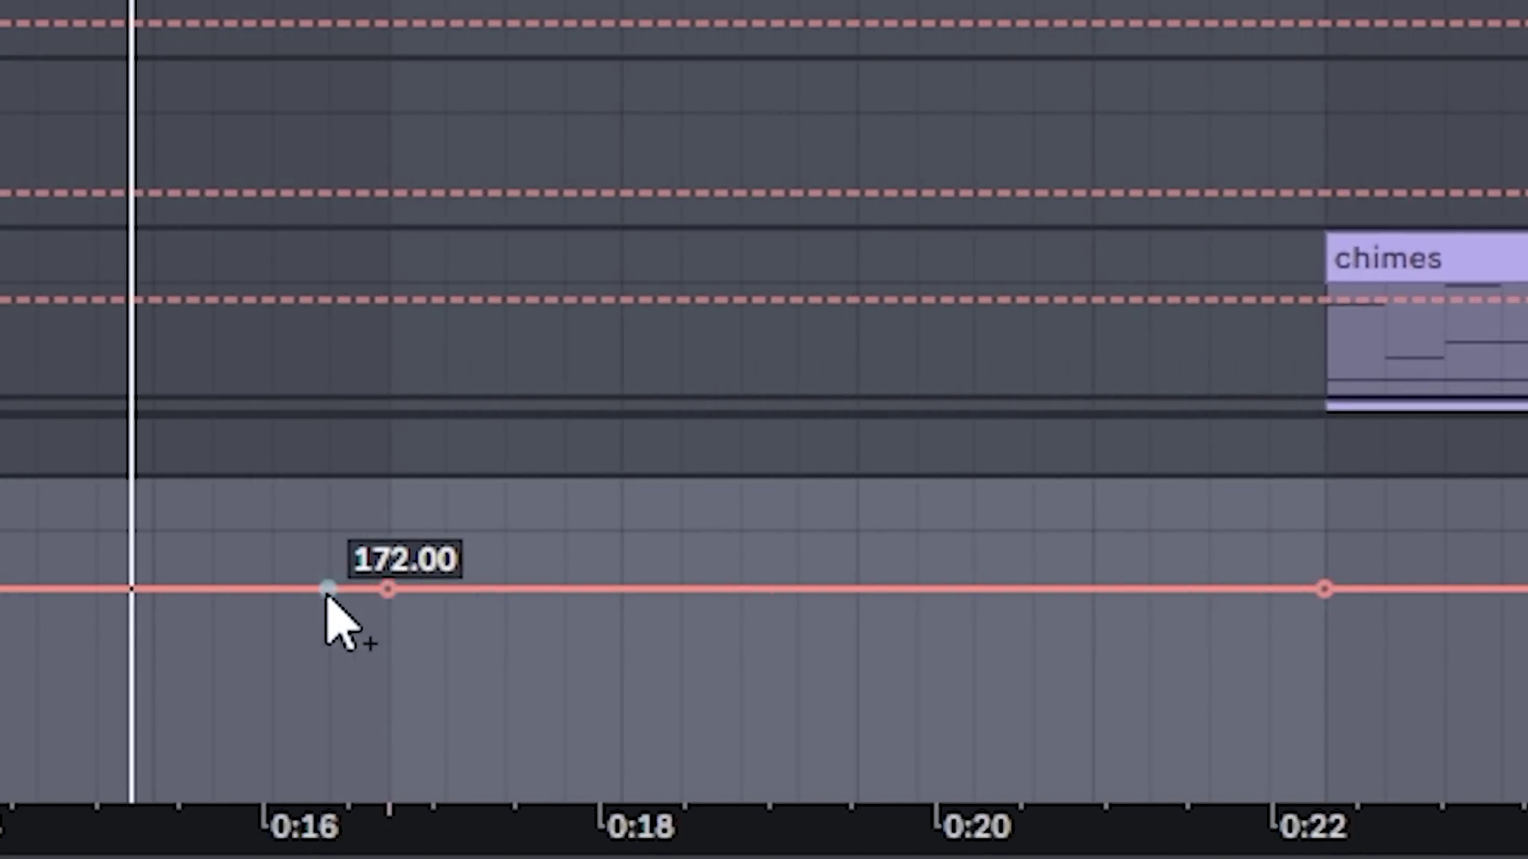
left_click_drag(318, 641, 378, 681)
left_click_drag(387, 627, 388, 653)
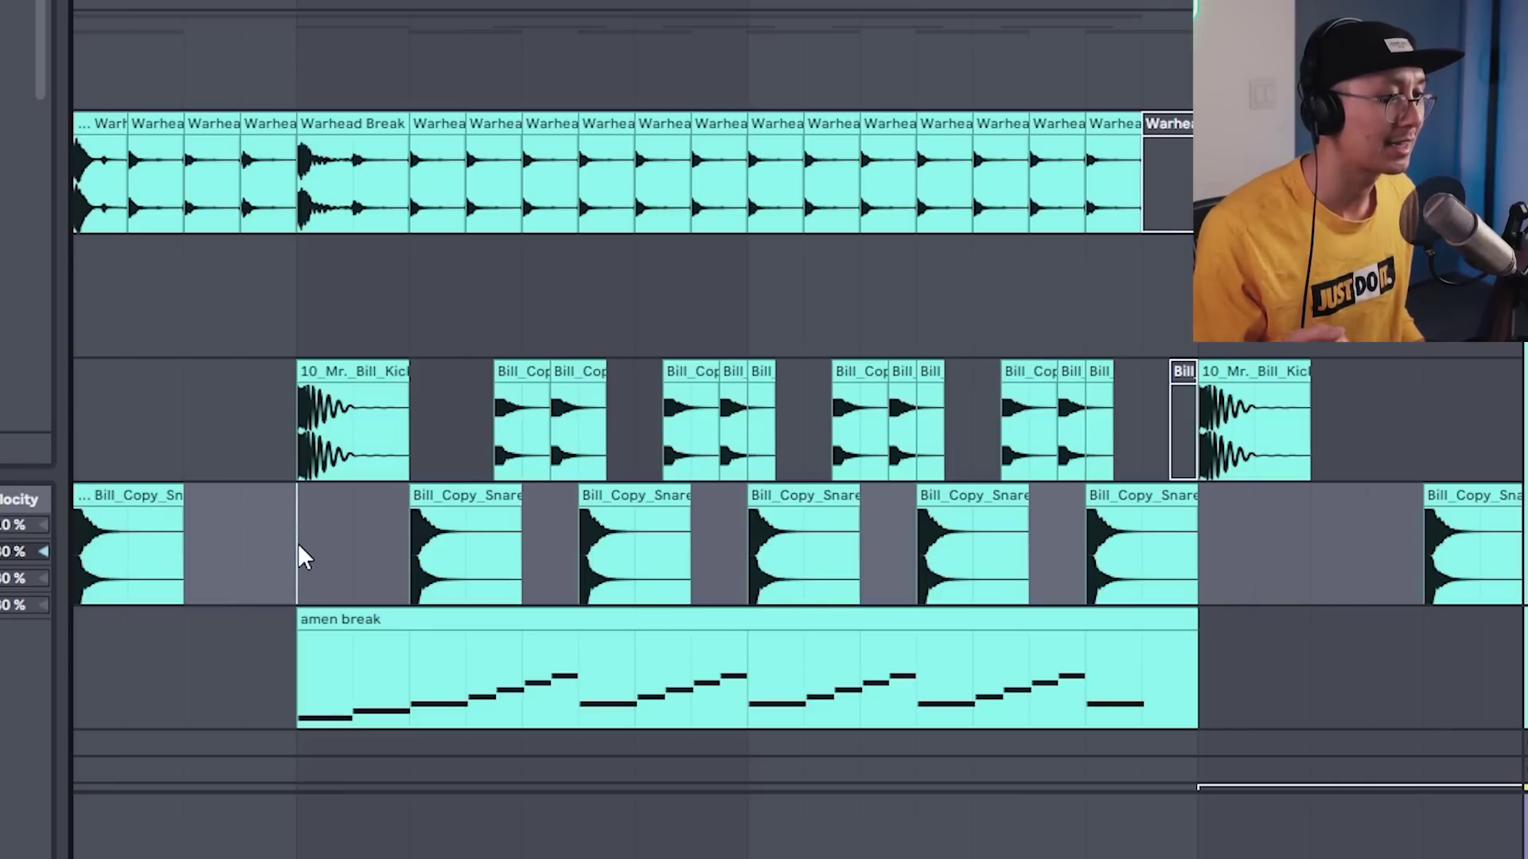
- Play the layered drum section with the Warhead Break, kick, snare and amen break clips
key("space")
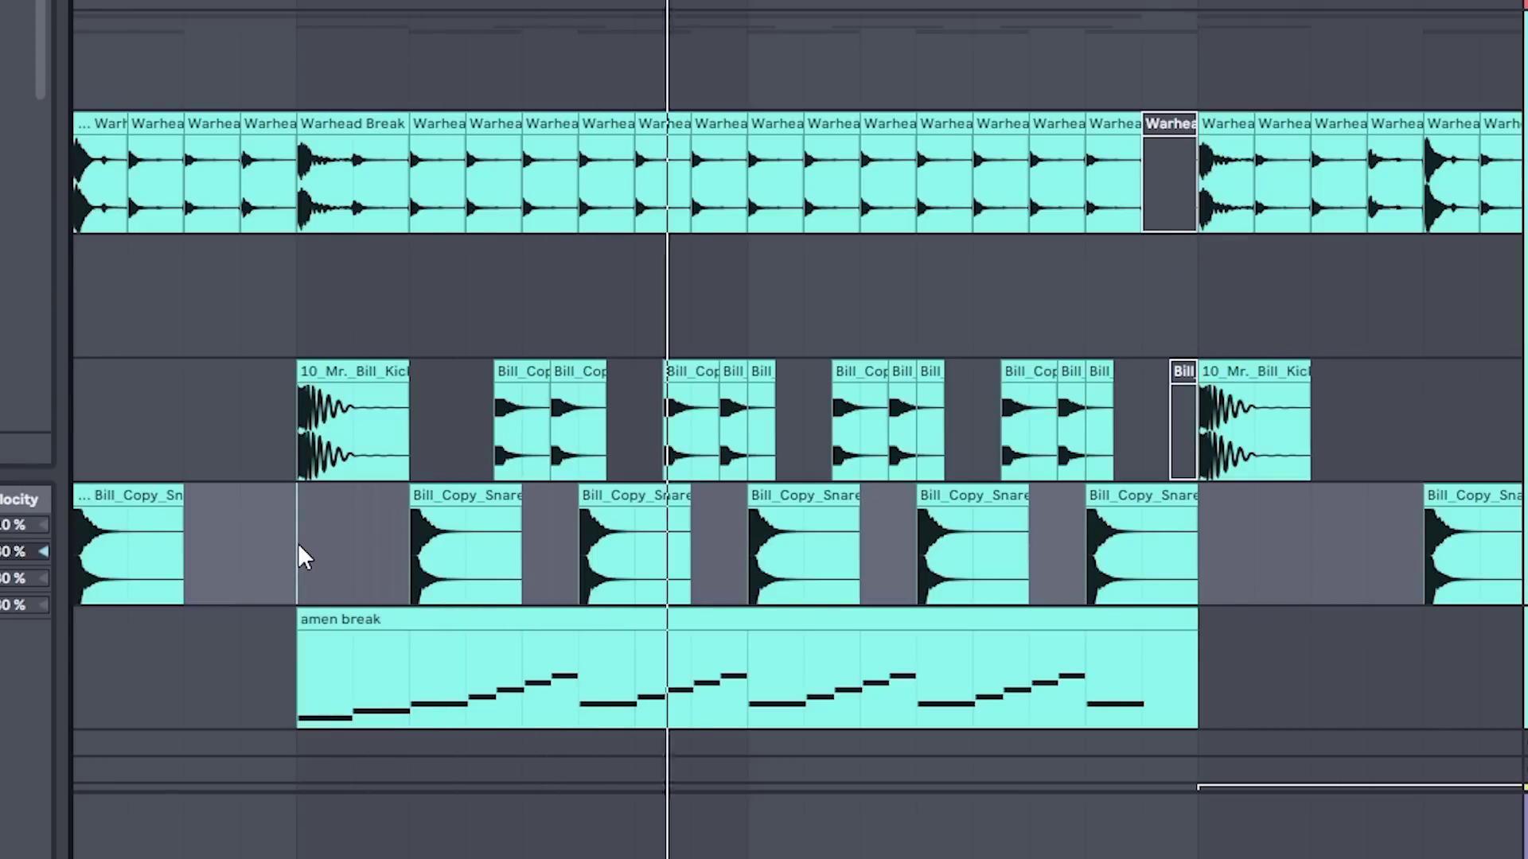
scroll(290, 406, "down", 6)
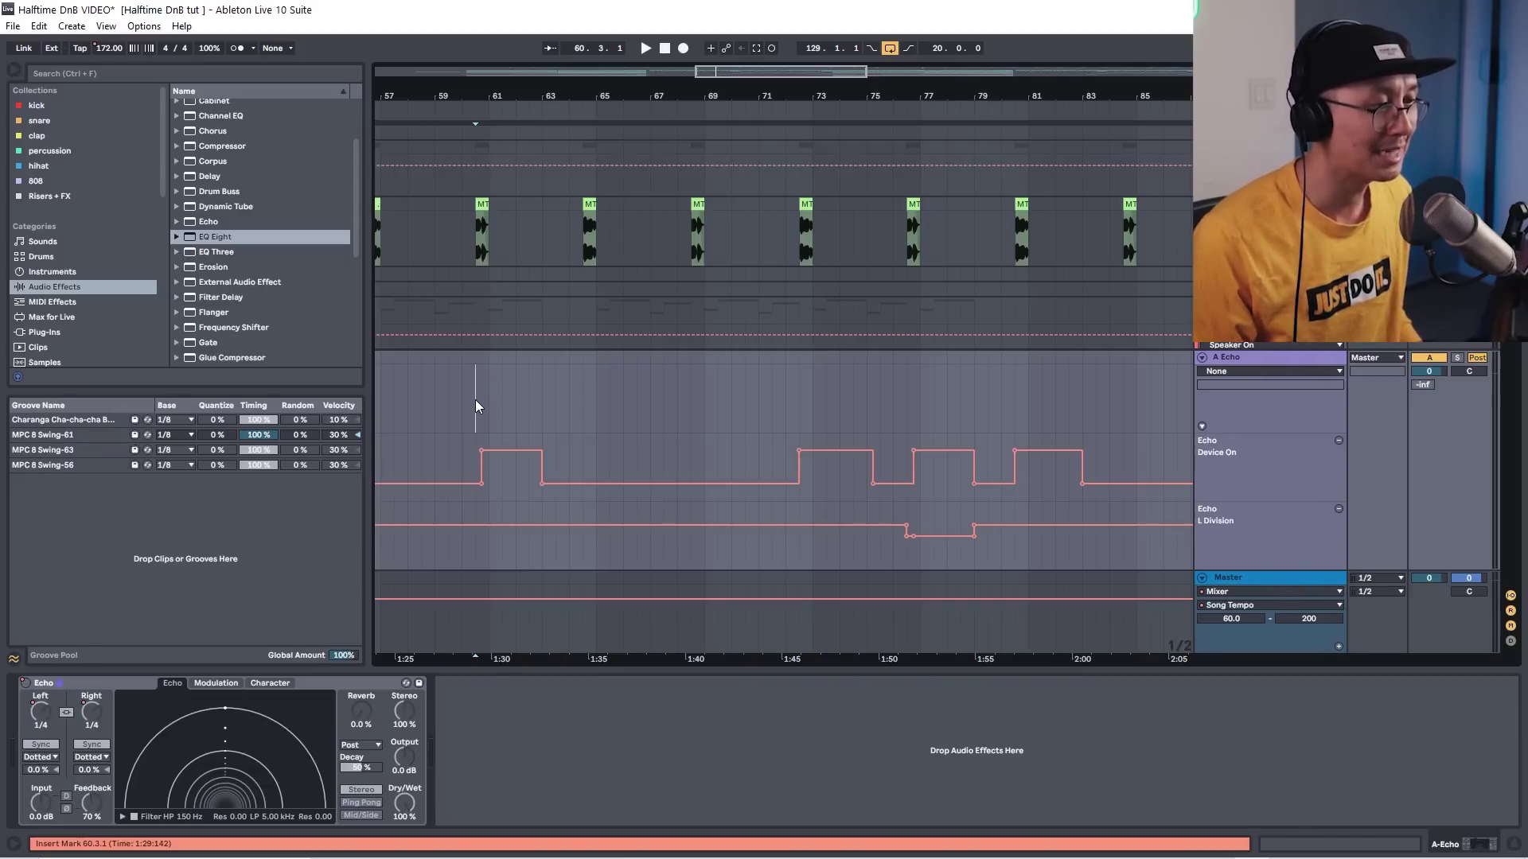
- Play the vocal chops against the A Echo Device On automation from 60.3.1, 72.3.1 and the echo section near bar 77
key("space")
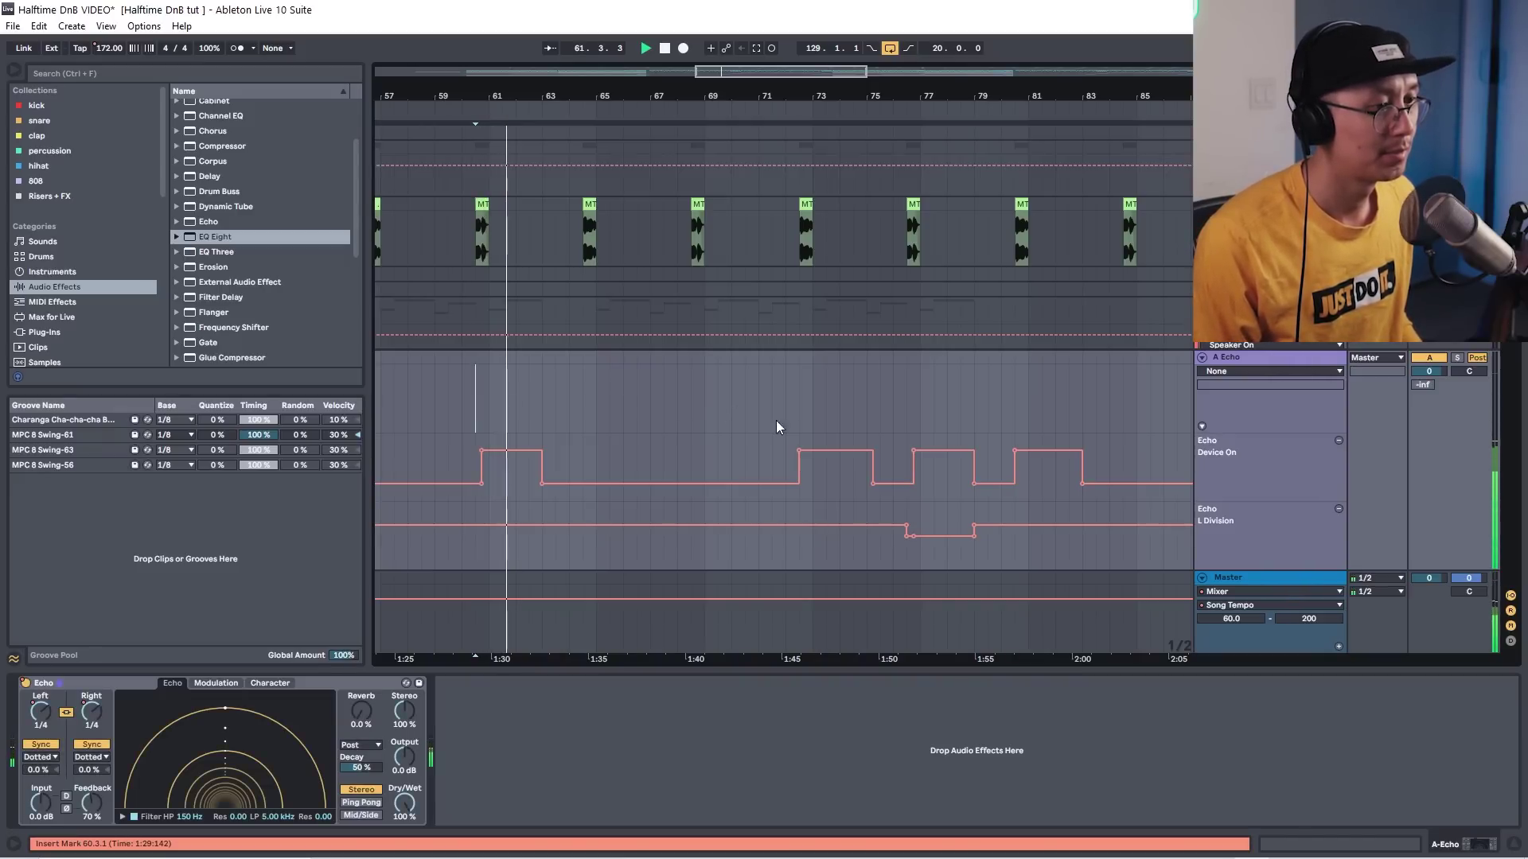
left_click(798, 411)
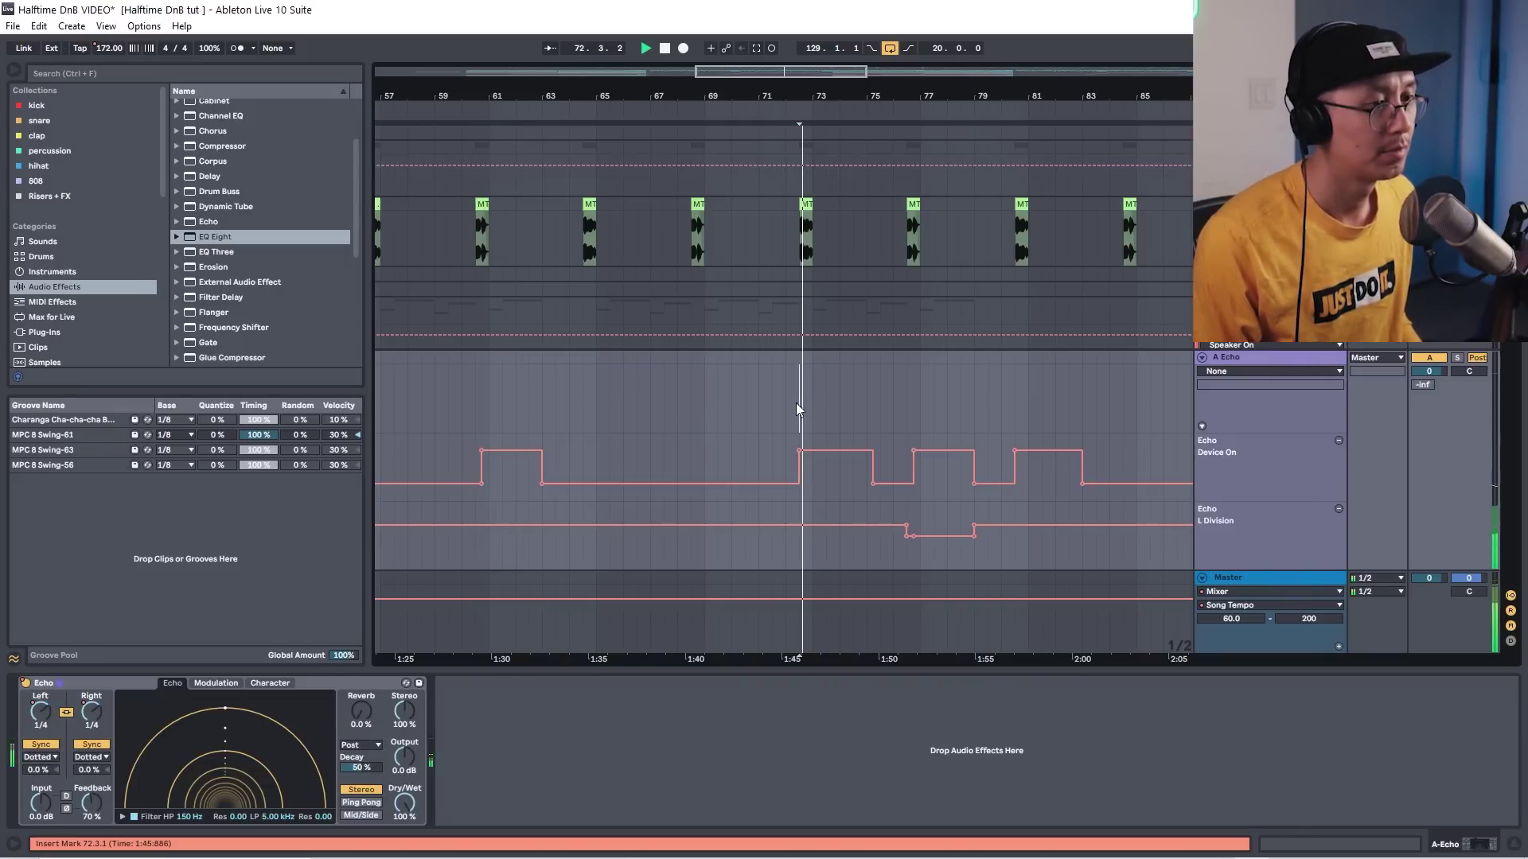
left_click(907, 413)
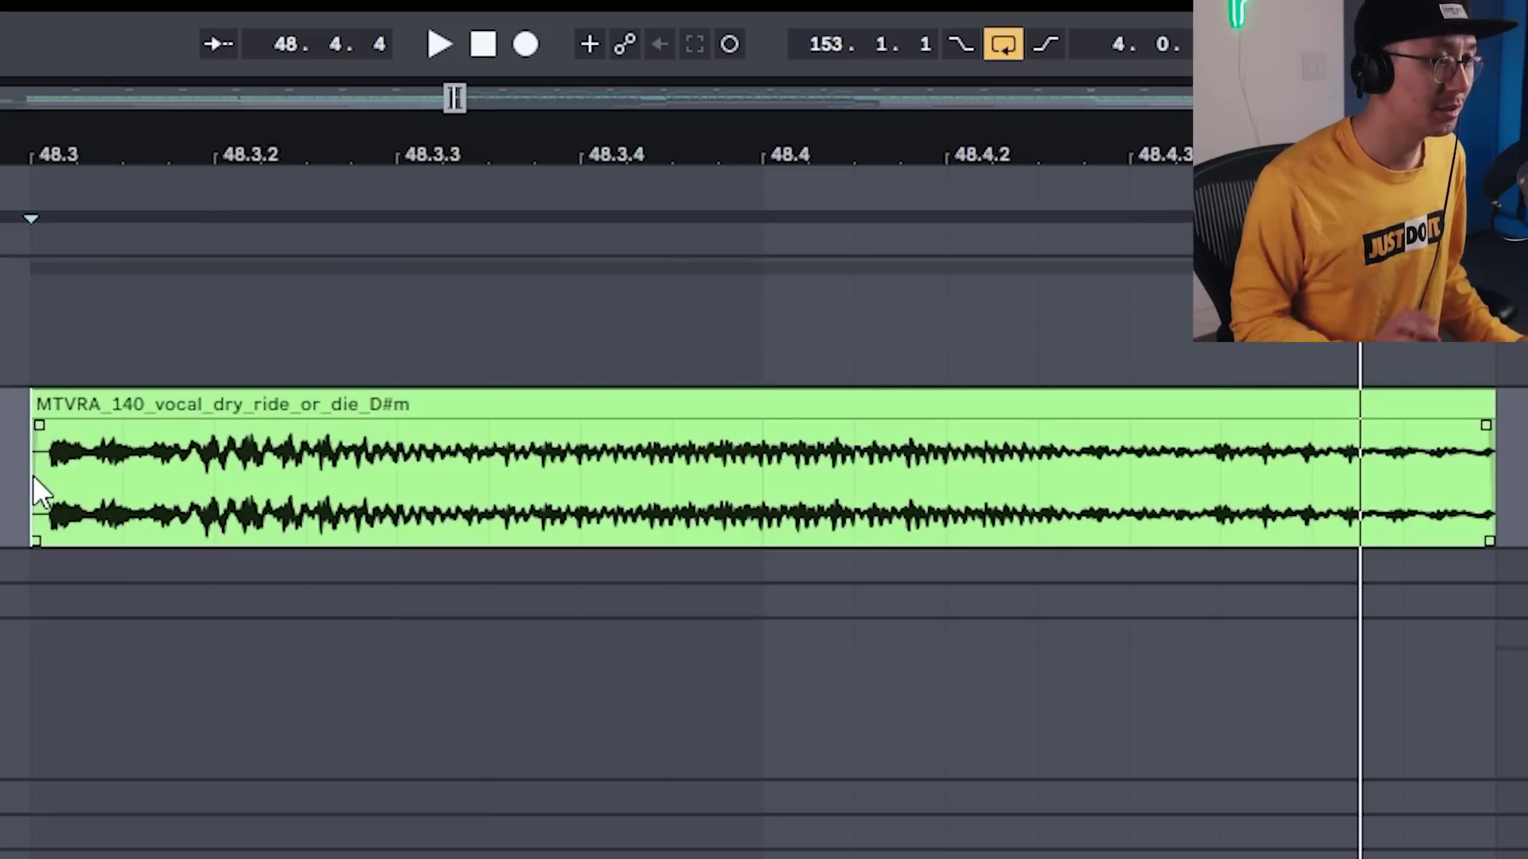
- Play the MTVRA_140_vocal_dry_ride_or_die_D#m clip from 48.3.1, and again with its lead-in from 48.1.1
left_click(33, 476)
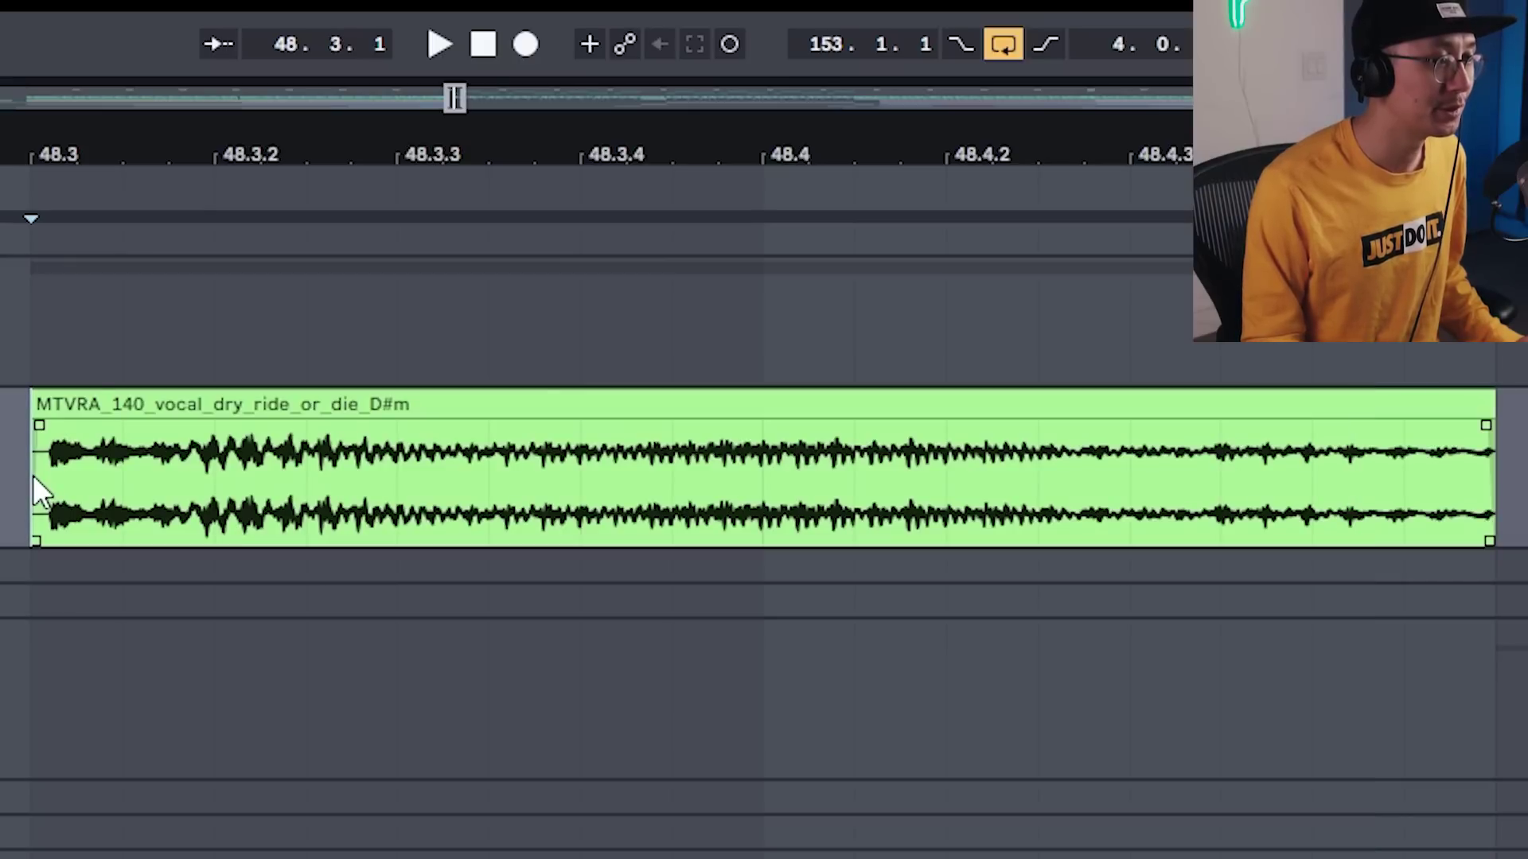
key("space")
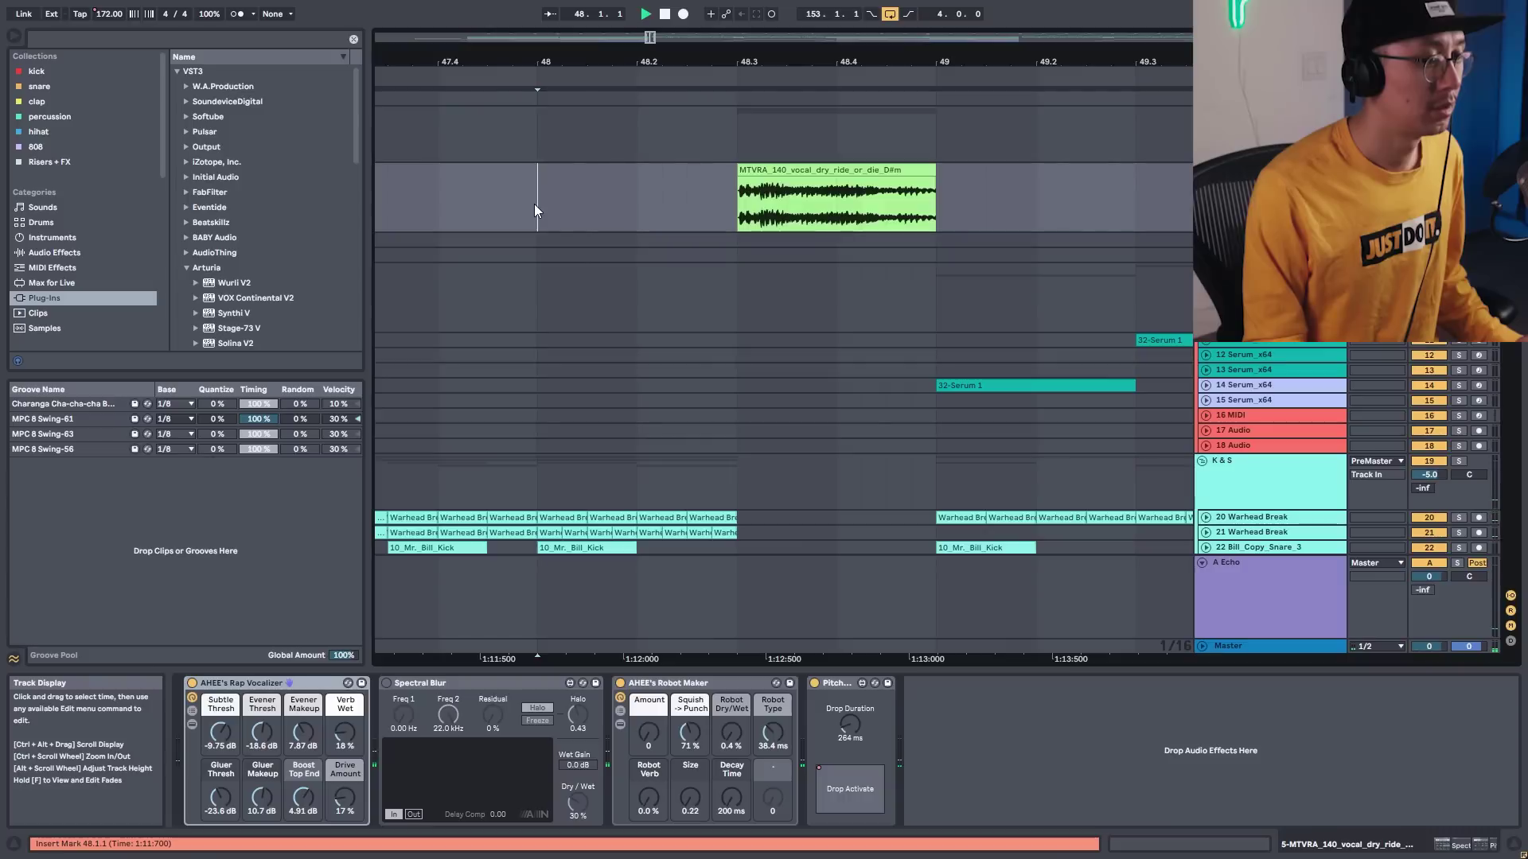
left_click(533, 204)
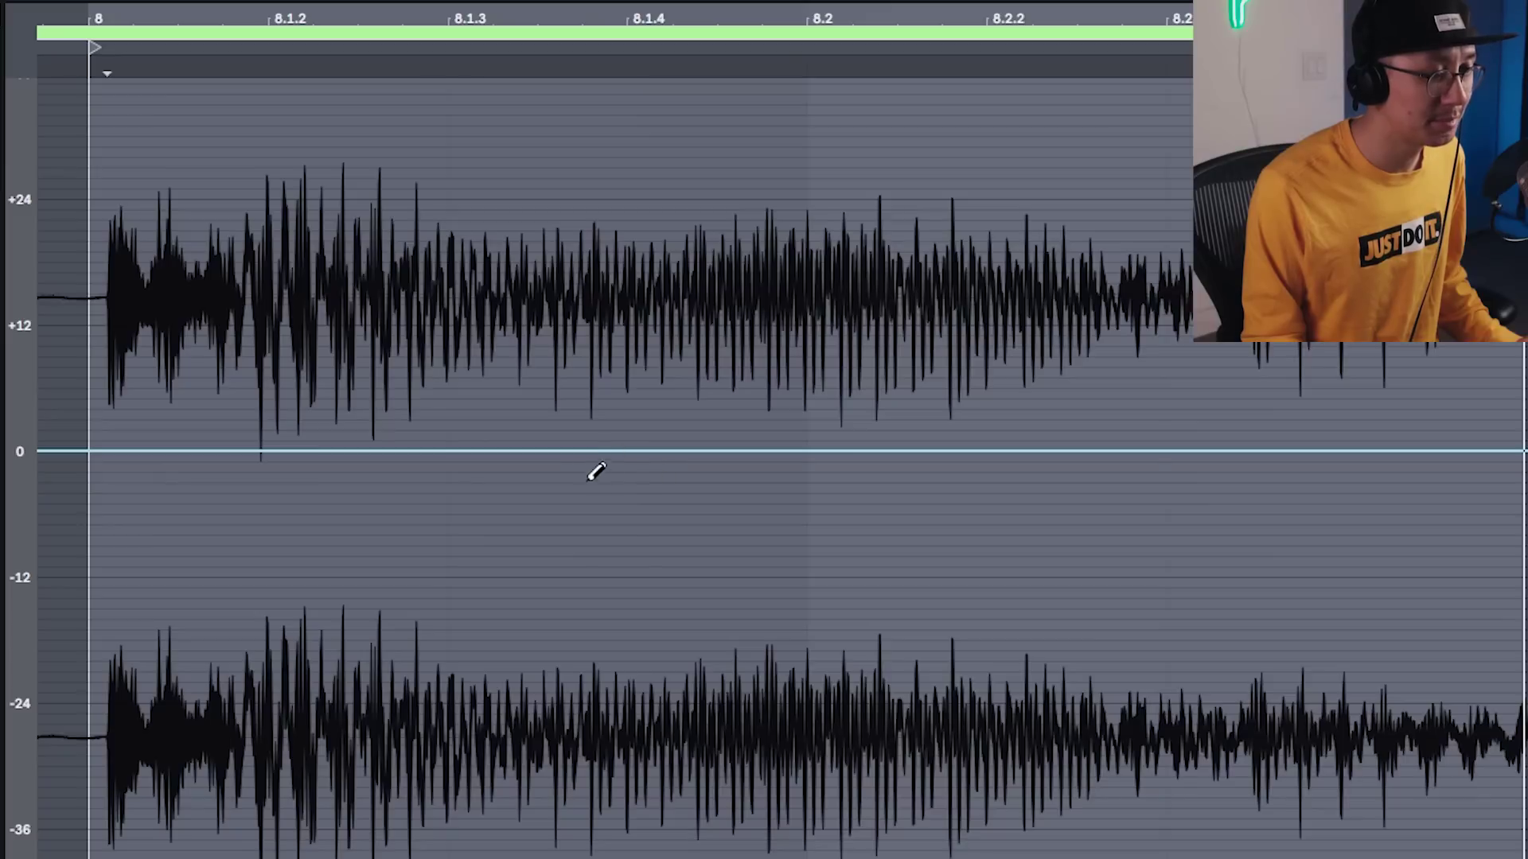
- Draw a descending stepped pitch envelope on the ride or die vocal clip, with drops at 8.1.3, 8.2 and 8.2.3
mouse_move(566, 451)
left_mouse_down()
mouse_move(995, 506)
mouse_move(1244, 562)
mouse_move(1243, 603)
left_mouse_up()
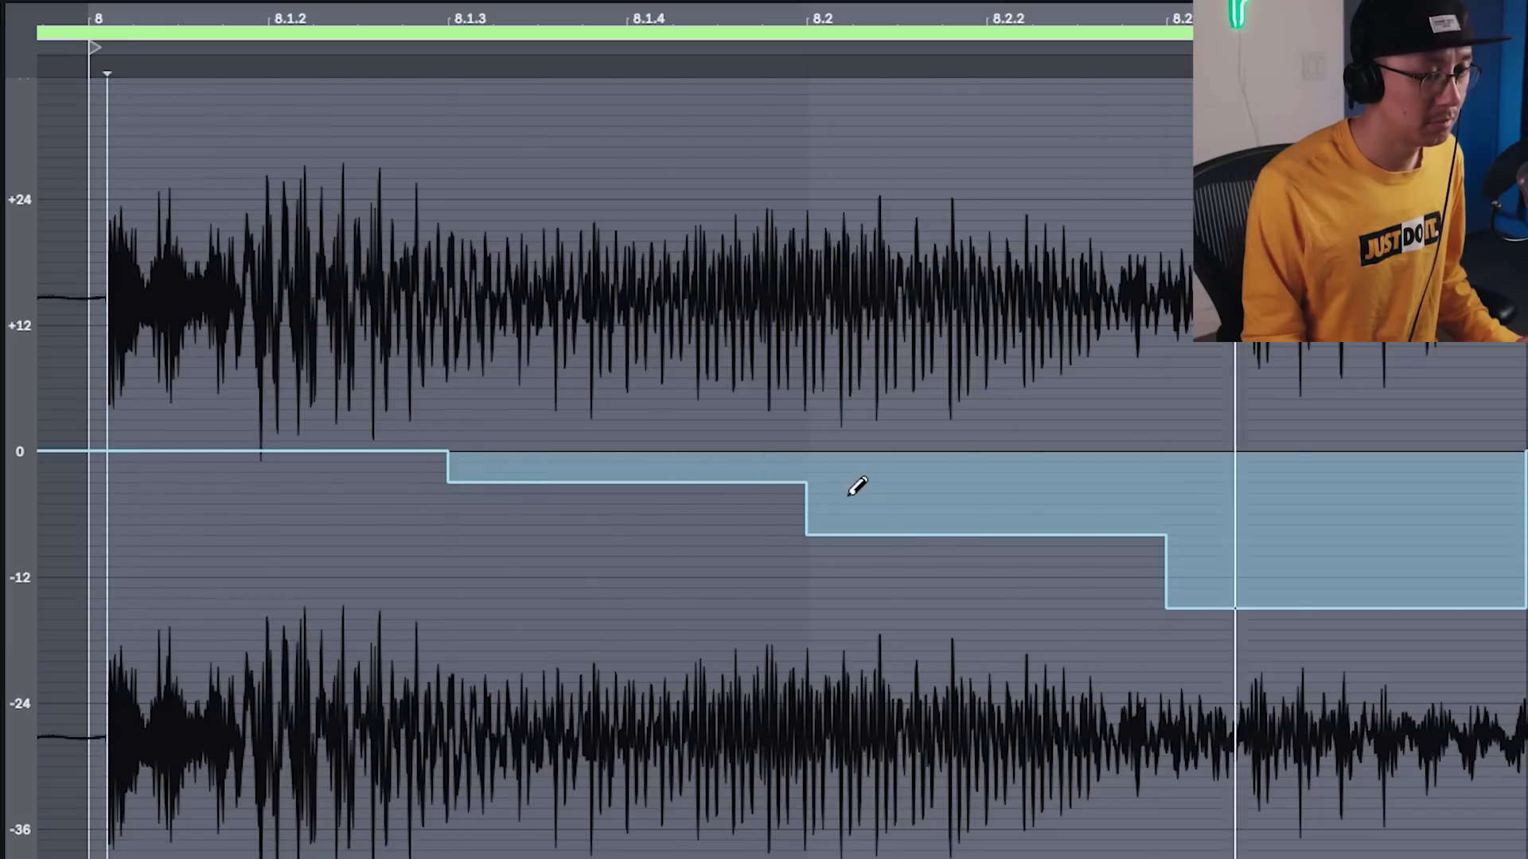